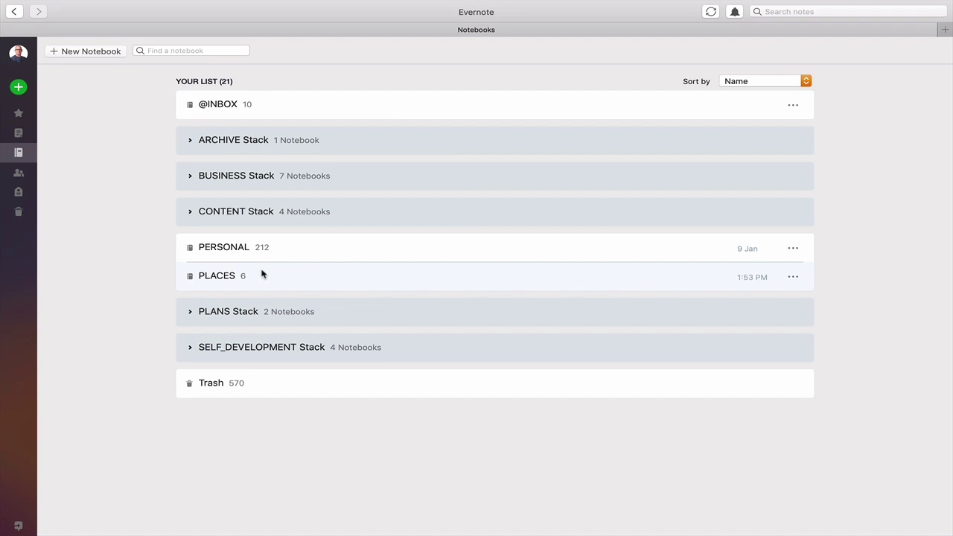
Open the PLACES notebook and narrow its note list to give the Hong Kong note more room.
{"action": "left_click", "coordinate": [228, 280]}
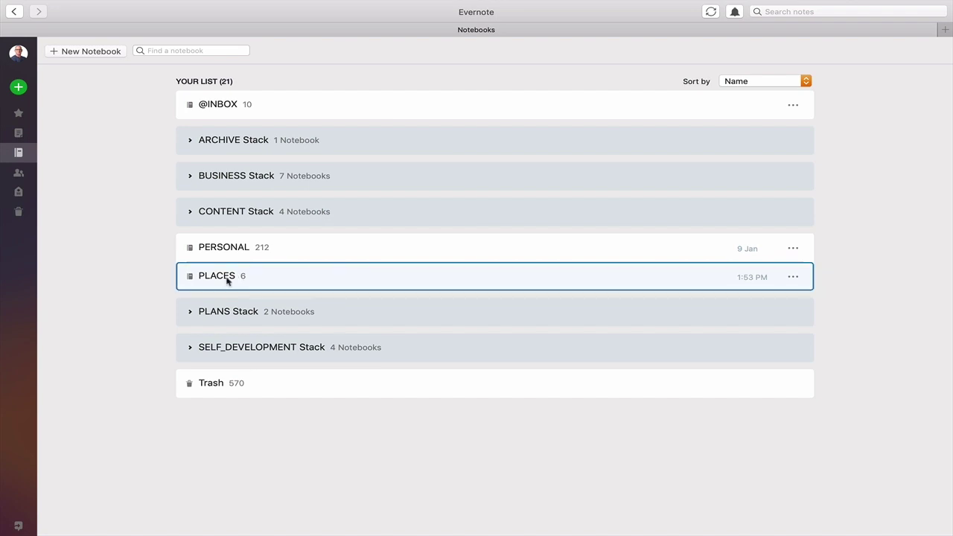
{"action": "double_click", "coordinate": [227, 280]}
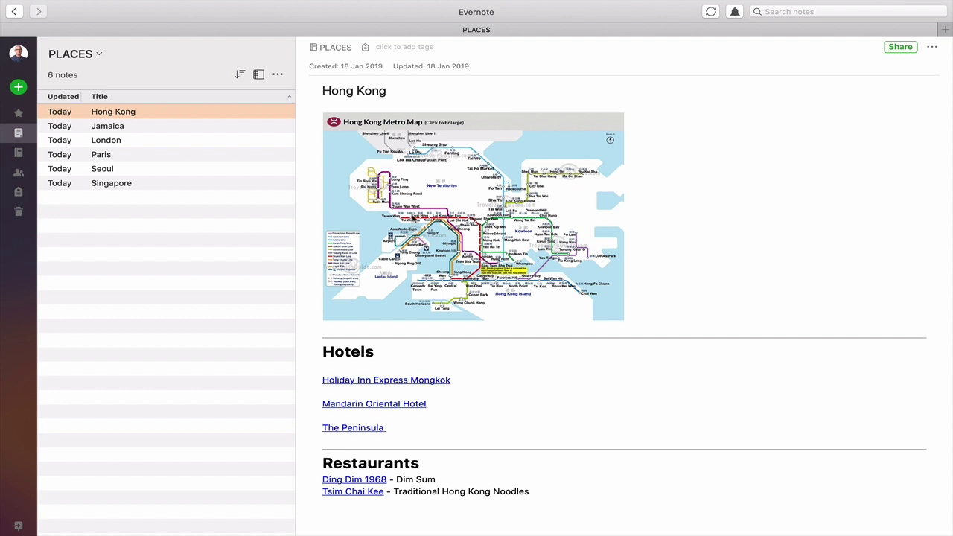
{"action": "left_click_drag", "start_coordinate": [296, 234], "coordinate": [179, 231]}
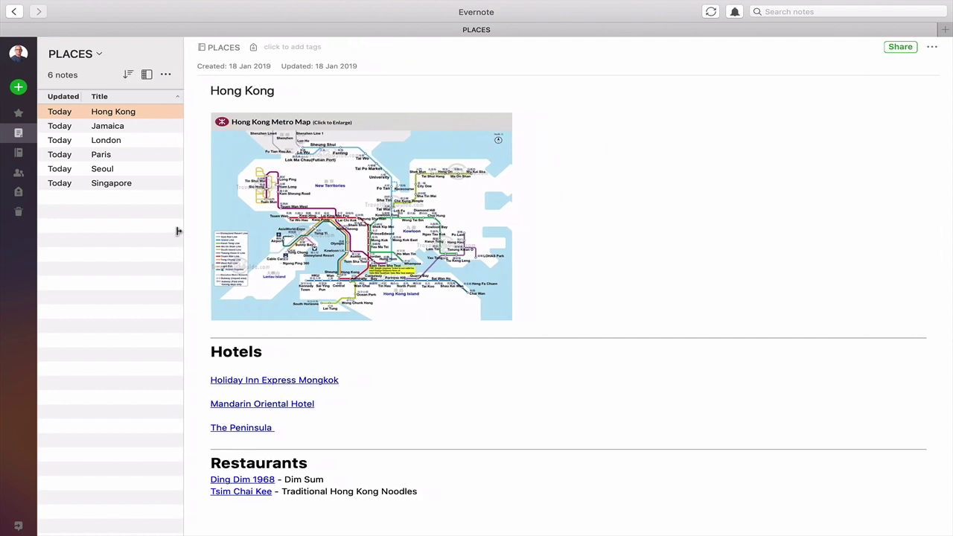
Enlarge the Hong Kong Metro Map image in the note, examine its lines and stations up close, and close the preview.
{"action": "left_click", "coordinate": [487, 267]}
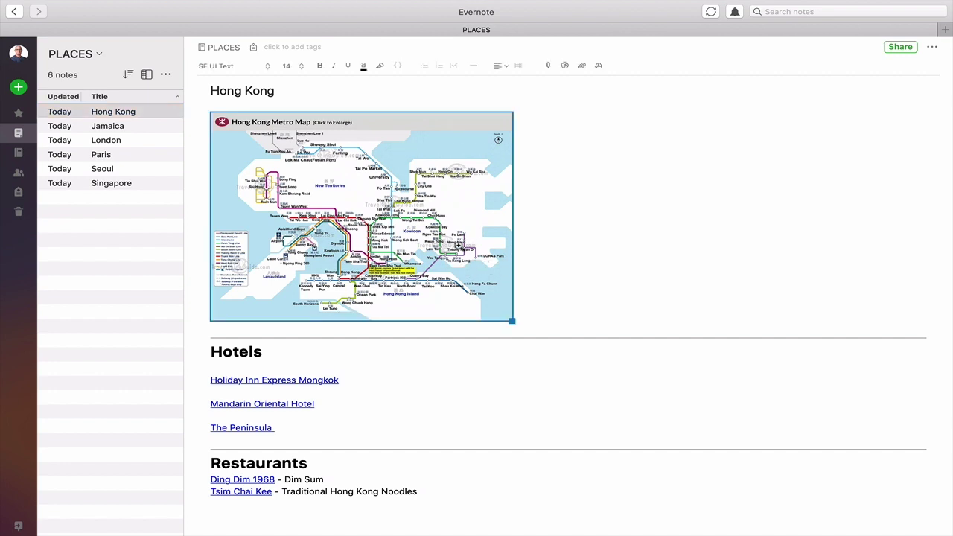
{"action": "double_click", "coordinate": [458, 245]}
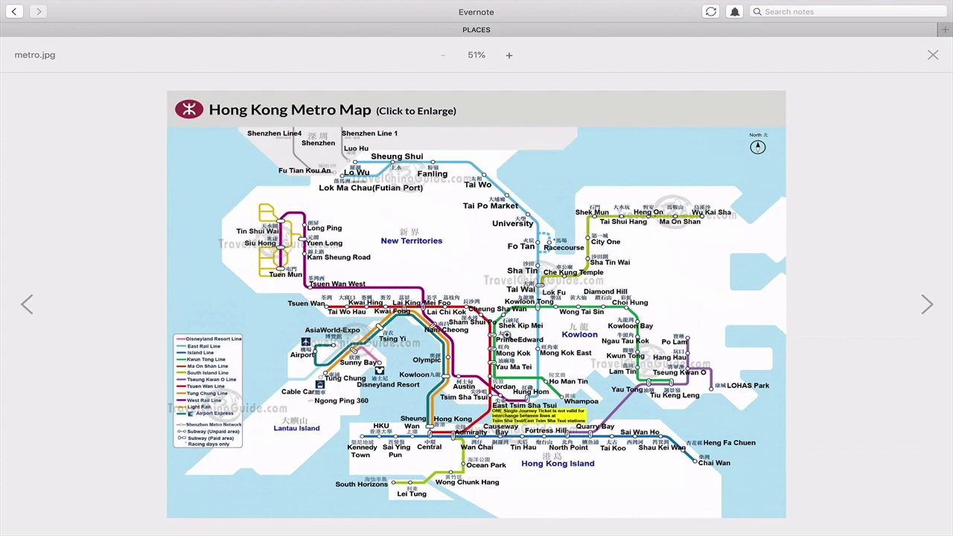
{"action": "left_click", "coordinate": [509, 335]}
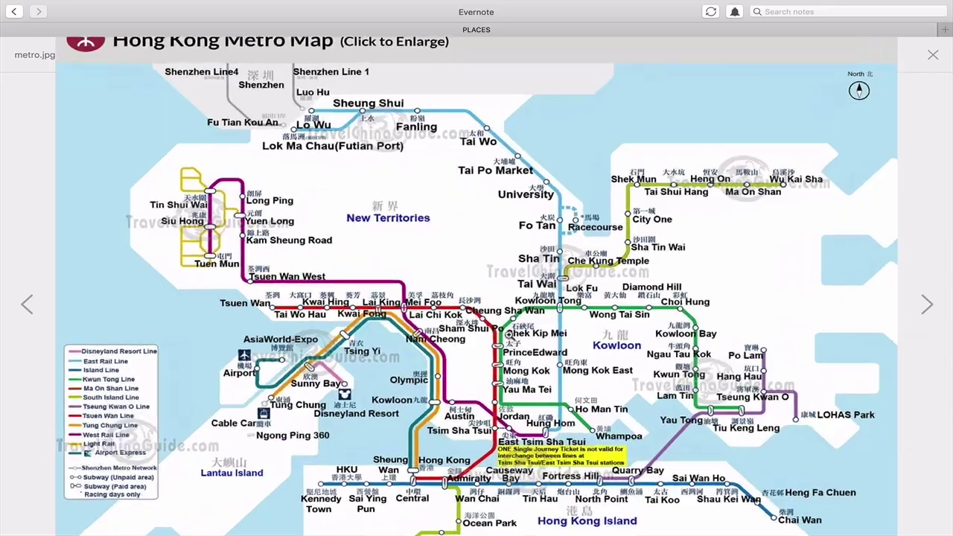
{"action": "scroll", "coordinate": [274, 290], "scroll_direction": "down", "scroll_amount": 3}
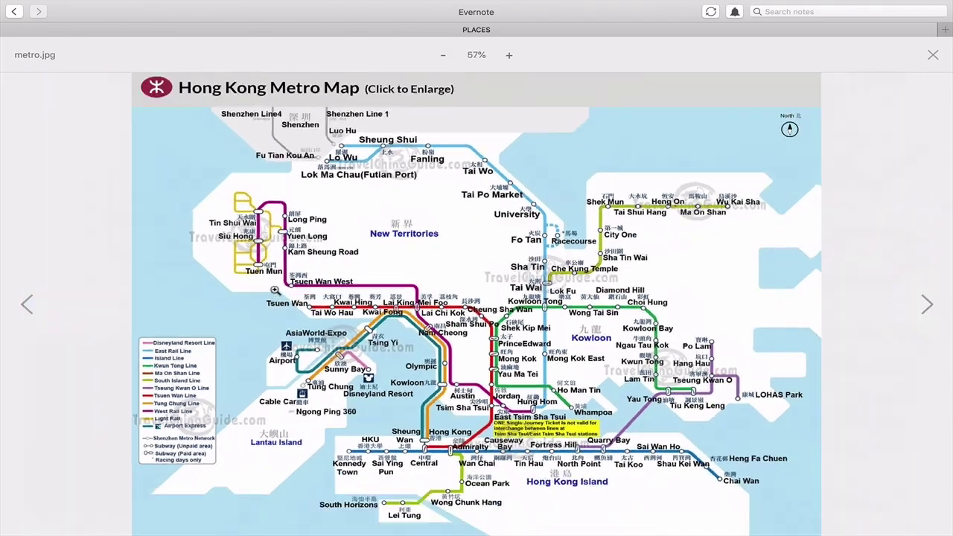
{"action": "scroll", "coordinate": [274, 291], "scroll_direction": "up", "scroll_amount": 2}
{"action": "scroll", "coordinate": [274, 290], "scroll_direction": "down", "scroll_amount": 2}
{"action": "scroll", "coordinate": [274, 290], "scroll_direction": "up", "scroll_amount": 2}
{"action": "scroll", "coordinate": [274, 290], "scroll_direction": "down", "scroll_amount": 2}
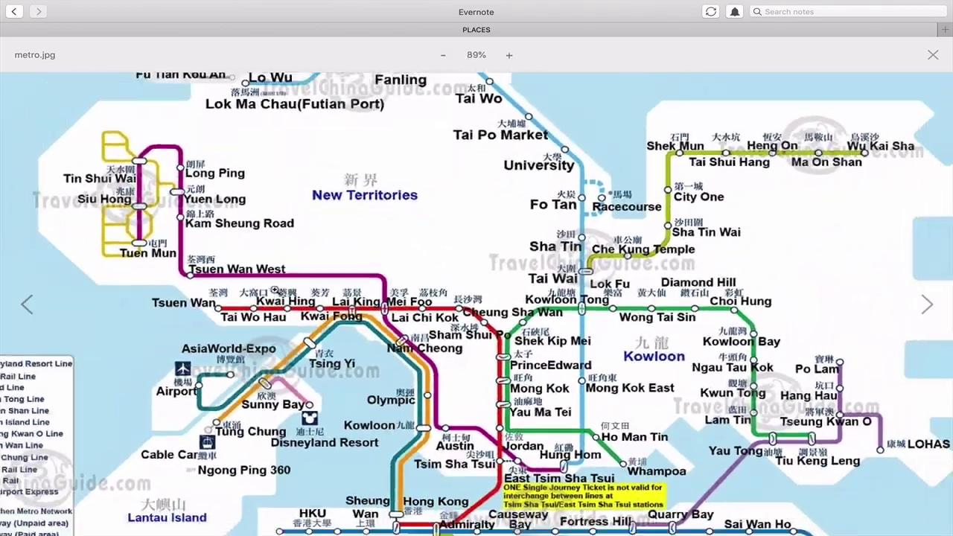
{"action": "scroll", "coordinate": [274, 291], "scroll_direction": "up", "scroll_amount": 3}
{"action": "scroll", "coordinate": [275, 290], "scroll_direction": "down", "scroll_amount": 3}
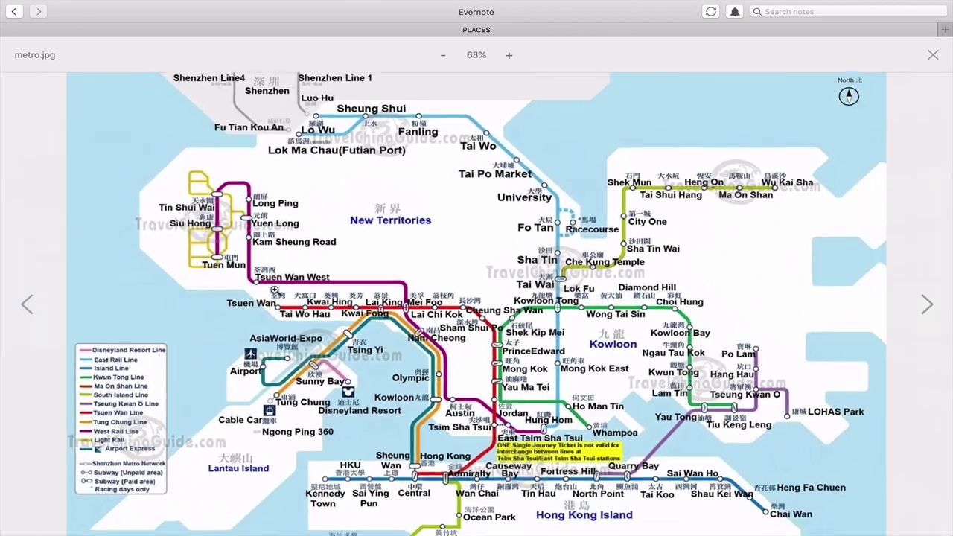
{"action": "left_click_drag", "start_coordinate": [275, 290], "coordinate": [279, 256]}
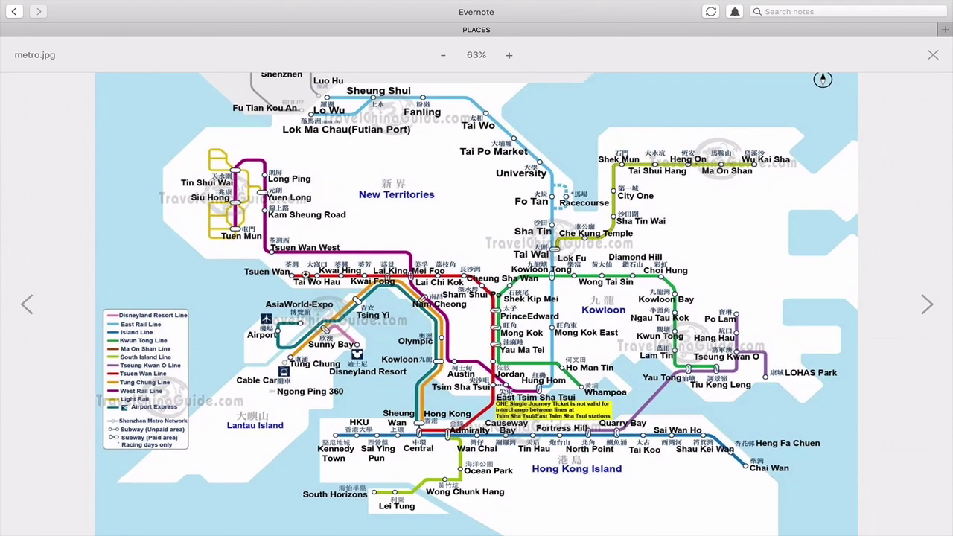
{"action": "scroll", "coordinate": [304, 275], "scroll_direction": "down", "scroll_amount": 3}
{"action": "scroll", "coordinate": [305, 275], "scroll_direction": "up", "scroll_amount": 3}
{"action": "scroll", "coordinate": [305, 275], "scroll_direction": "down", "scroll_amount": 2}
{"action": "scroll", "coordinate": [305, 275], "scroll_direction": "up", "scroll_amount": 2}
{"action": "scroll", "coordinate": [305, 275], "scroll_direction": "down", "scroll_amount": 3}
{"action": "scroll", "coordinate": [305, 275], "scroll_direction": "up", "scroll_amount": 4}
{"action": "scroll", "coordinate": [305, 275], "scroll_direction": "down", "scroll_amount": 1}
{"action": "scroll", "coordinate": [305, 274], "scroll_direction": "down", "scroll_amount": 2}
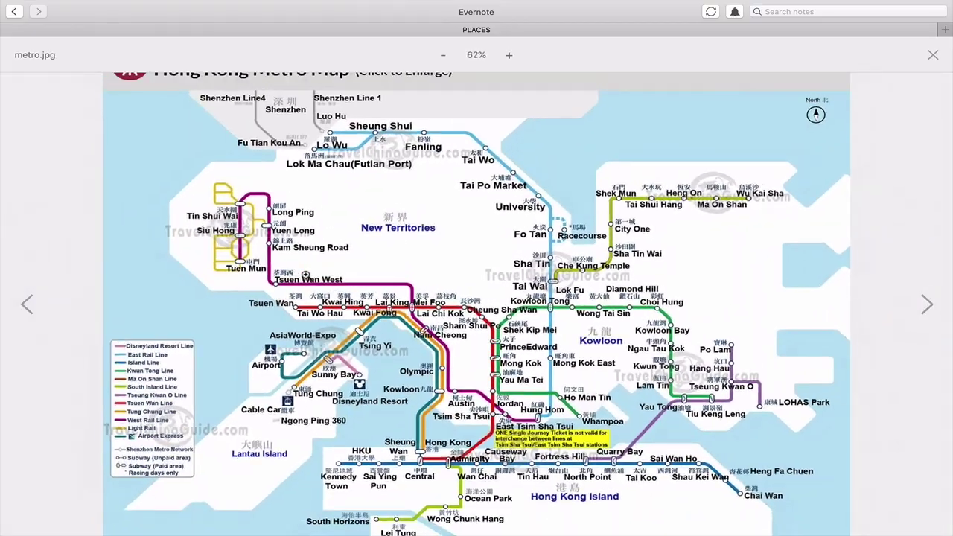
{"action": "scroll", "coordinate": [306, 275], "scroll_direction": "up", "scroll_amount": 1}
{"action": "scroll", "coordinate": [305, 275], "scroll_direction": "down", "scroll_amount": 2}
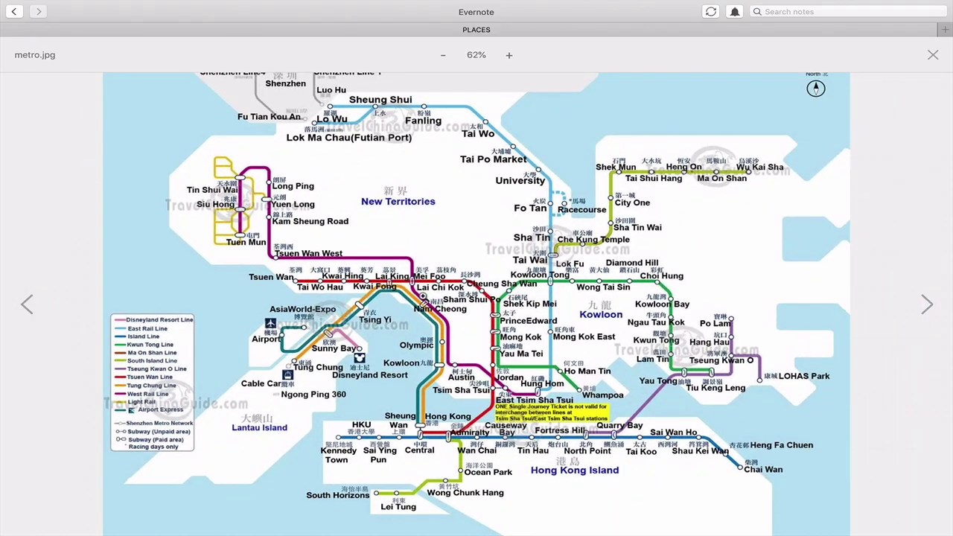
{"action": "scroll", "coordinate": [505, 320], "scroll_direction": "down", "scroll_amount": 1}
{"action": "scroll", "coordinate": [505, 320], "scroll_direction": "up", "scroll_amount": 5}
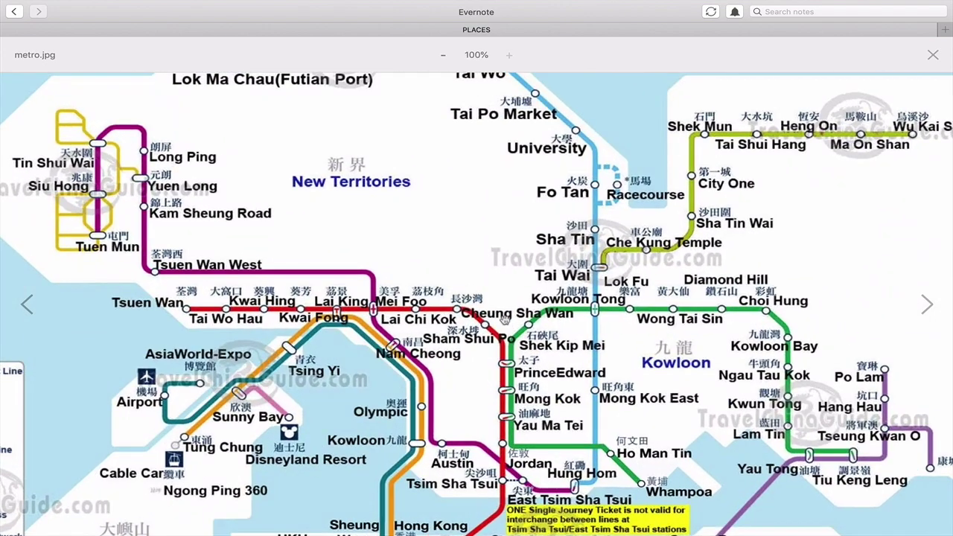
{"action": "scroll", "coordinate": [505, 319], "scroll_direction": "down", "scroll_amount": 5}
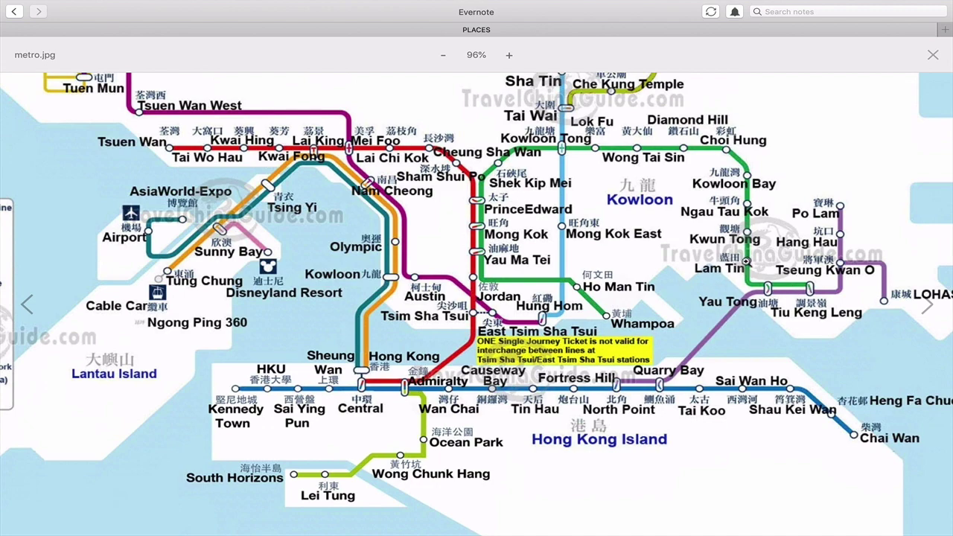
{"action": "scroll", "coordinate": [747, 261], "scroll_direction": "down", "scroll_amount": 5}
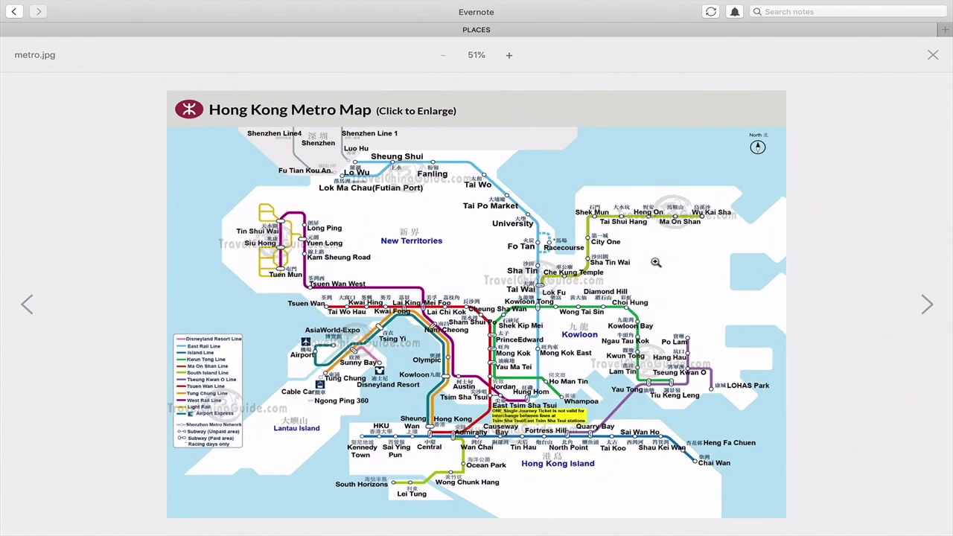
{"action": "left_click", "coordinate": [934, 56]}
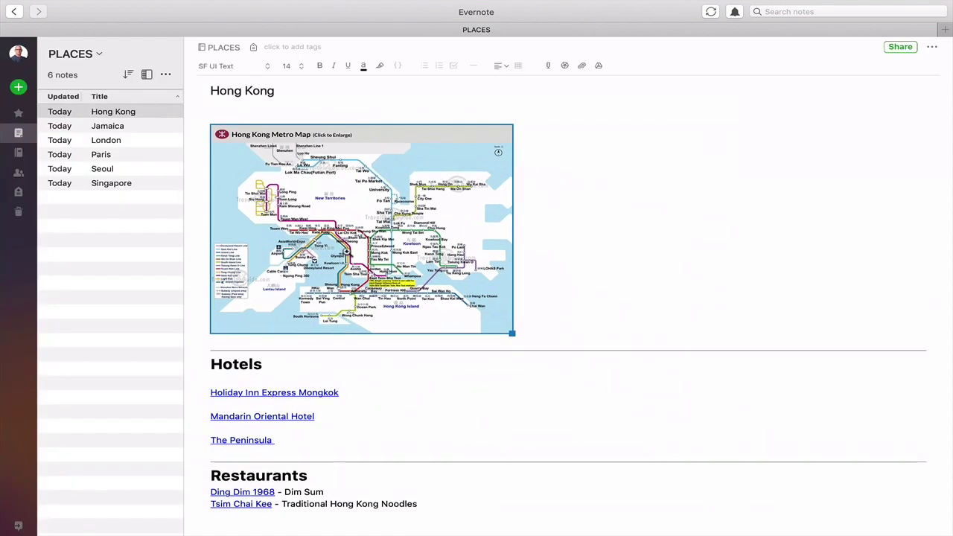
Open the London note, enlarge its Tube map to 100% to examine the central stations, and close the preview.
{"action": "left_click", "coordinate": [116, 142]}
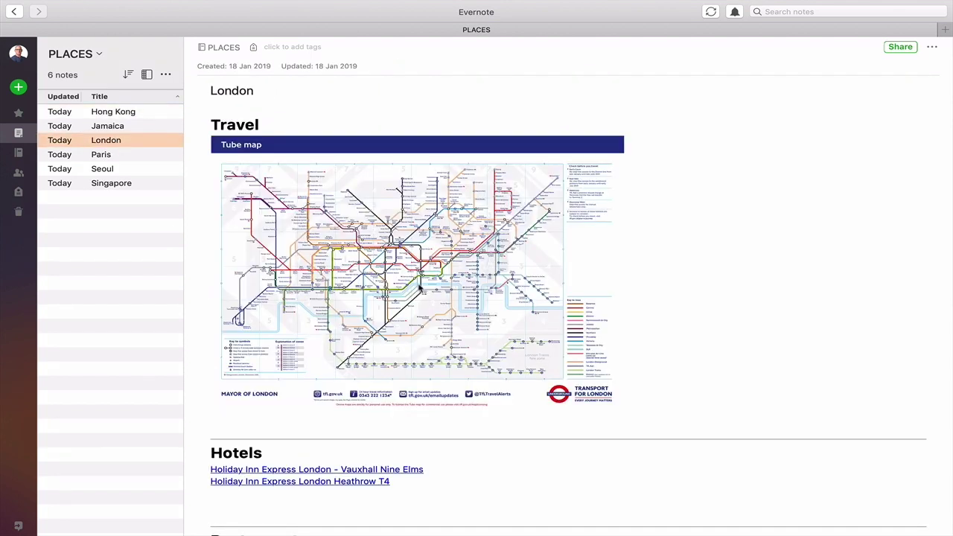
{"action": "left_click", "coordinate": [420, 288]}
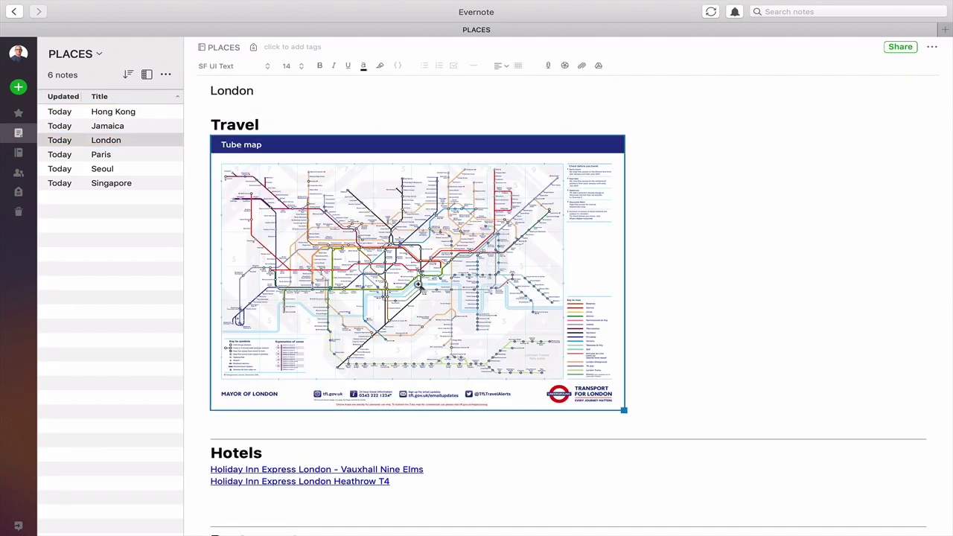
{"action": "key", "text": "super+alt+p"}
{"action": "left_click", "coordinate": [392, 280]}
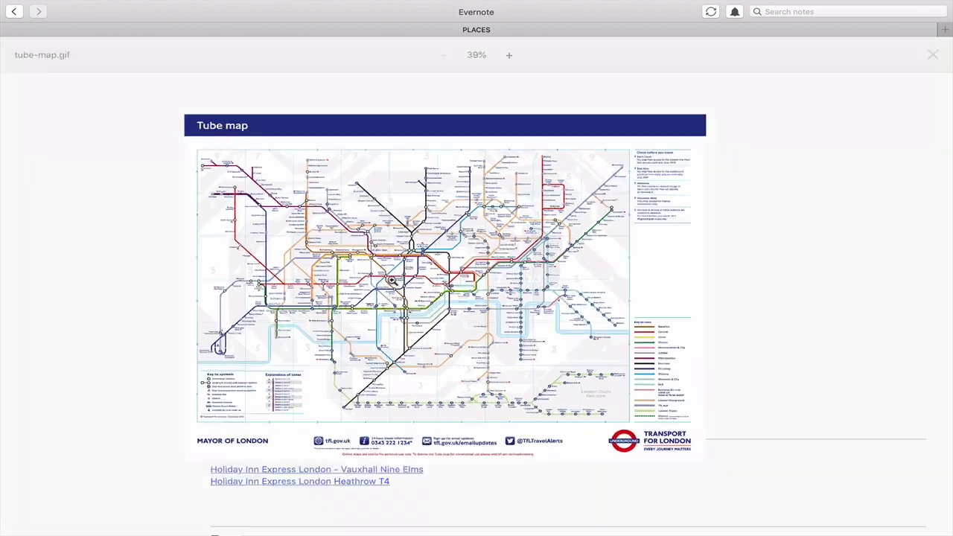
{"action": "scroll", "coordinate": [391, 280], "scroll_direction": "up", "scroll_amount": 3}
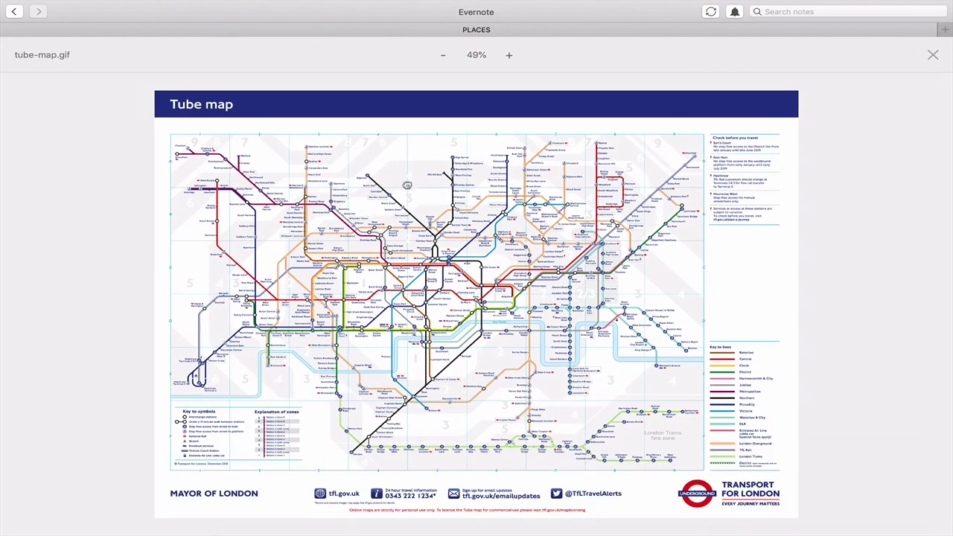
{"action": "scroll", "coordinate": [407, 183], "scroll_direction": "up", "scroll_amount": 3}
{"action": "scroll", "coordinate": [426, 199], "scroll_direction": "up", "scroll_amount": 3}
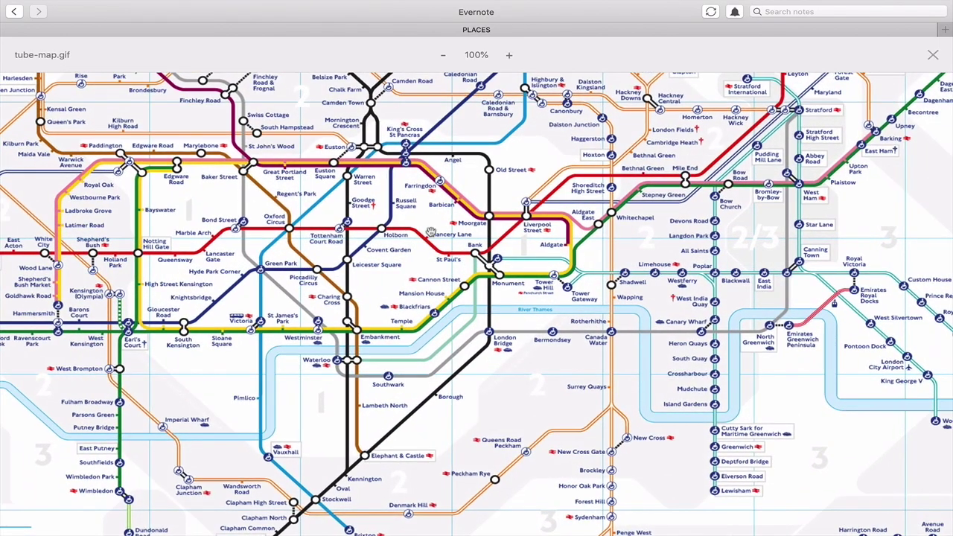
{"action": "left_click_drag", "start_coordinate": [430, 232], "coordinate": [574, 116]}
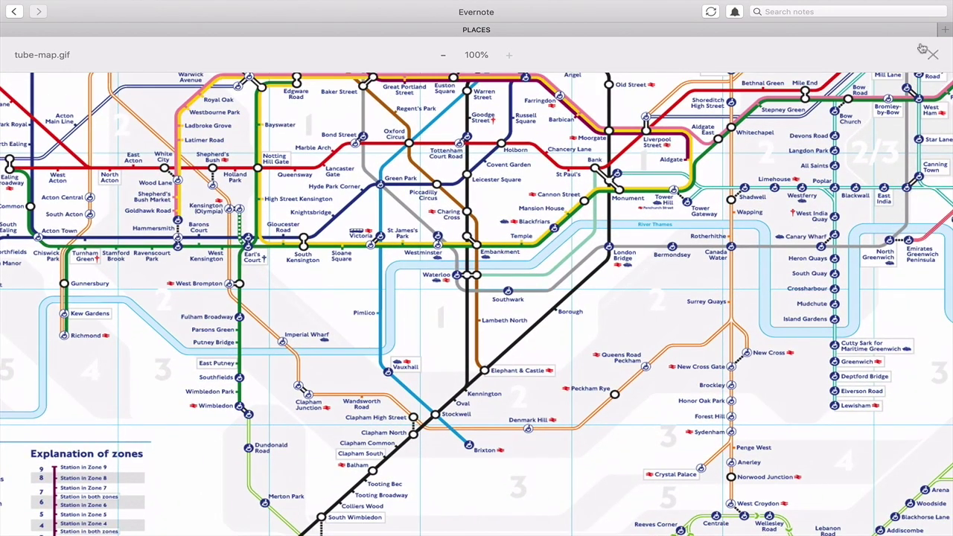
{"action": "left_click", "coordinate": [933, 55]}
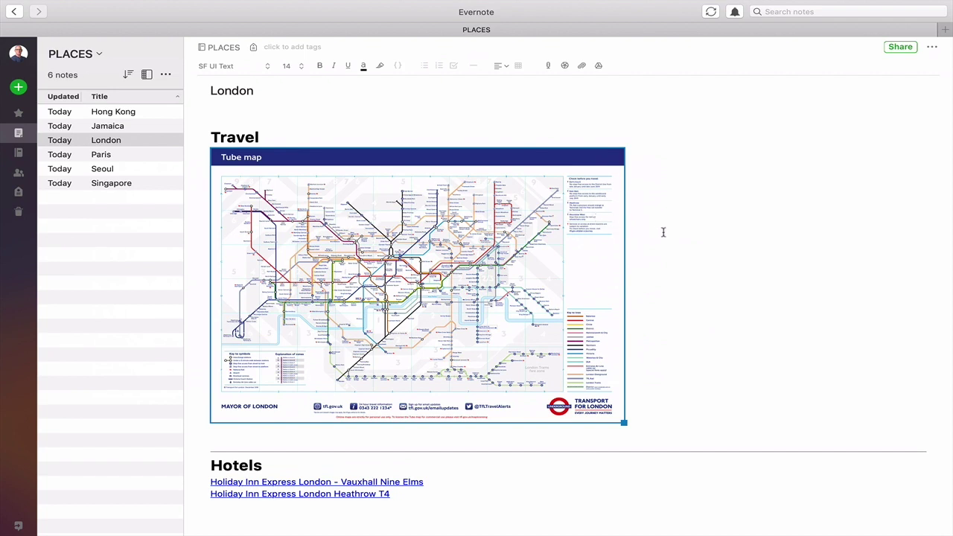
Shrink the Tube map image in the London note to roughly three fifths of its width.
{"action": "left_click", "coordinate": [664, 231]}
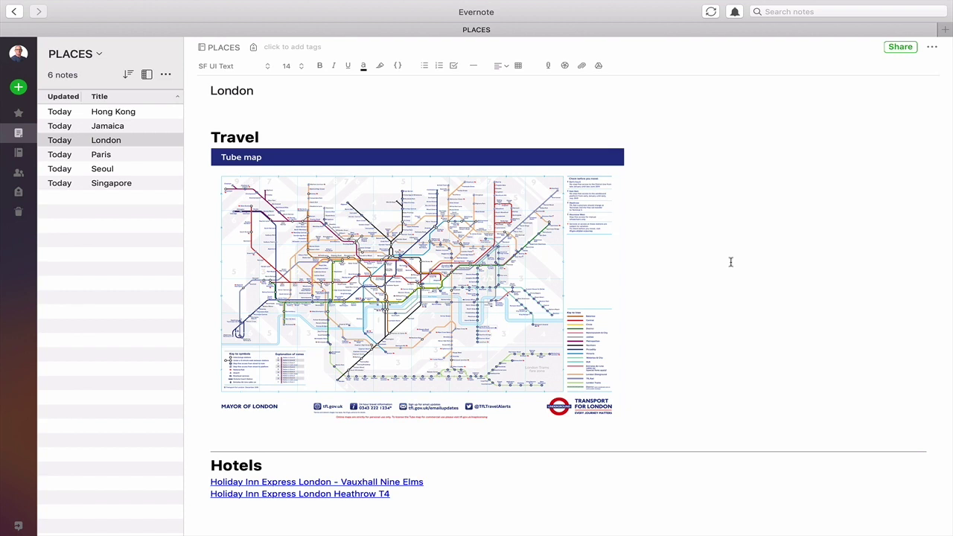
{"action": "left_click", "coordinate": [446, 303]}
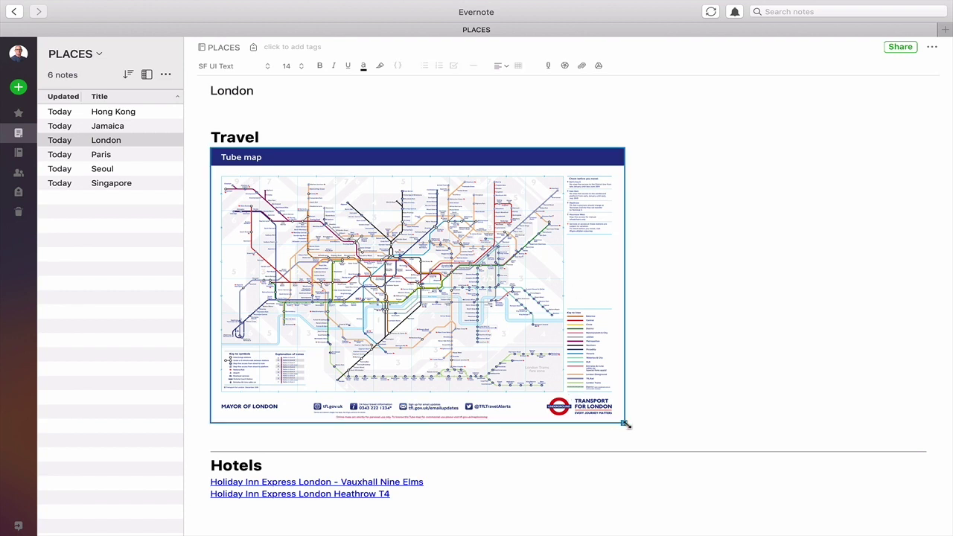
{"action": "left_click_drag", "start_coordinate": [624, 424], "coordinate": [463, 316]}
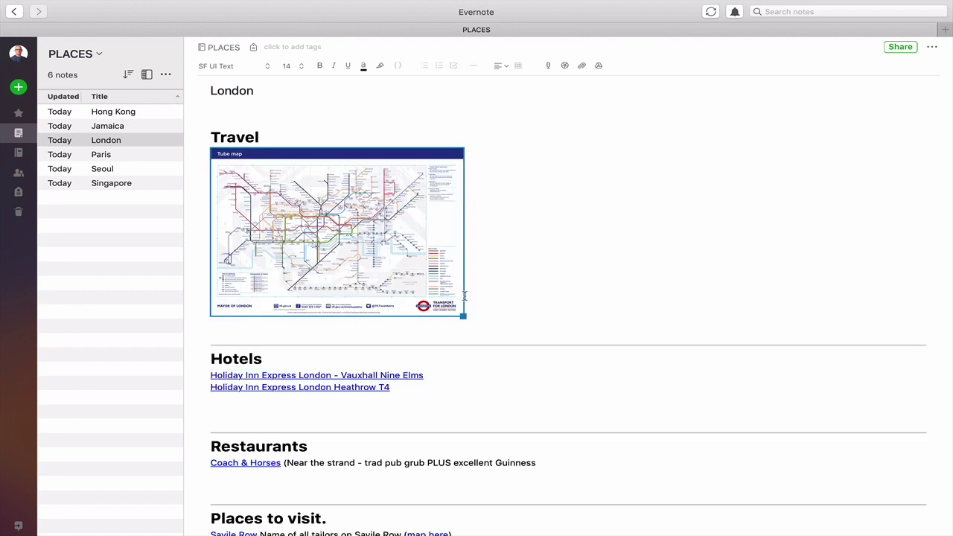
Enlarge the resized Tube map to 100%, check the legibility of its northern and central stations, and close the preview.
{"action": "left_click", "coordinate": [349, 228]}
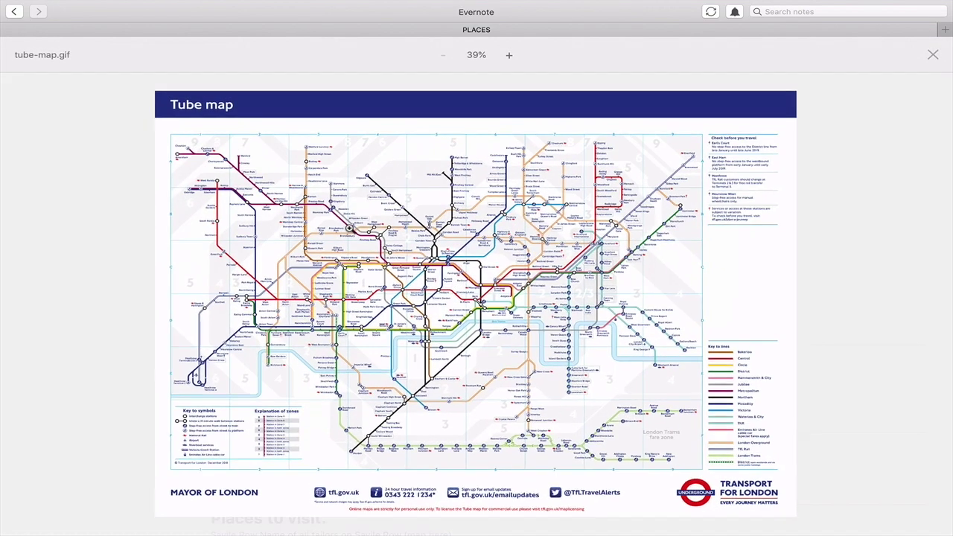
{"action": "left_click", "coordinate": [483, 326]}
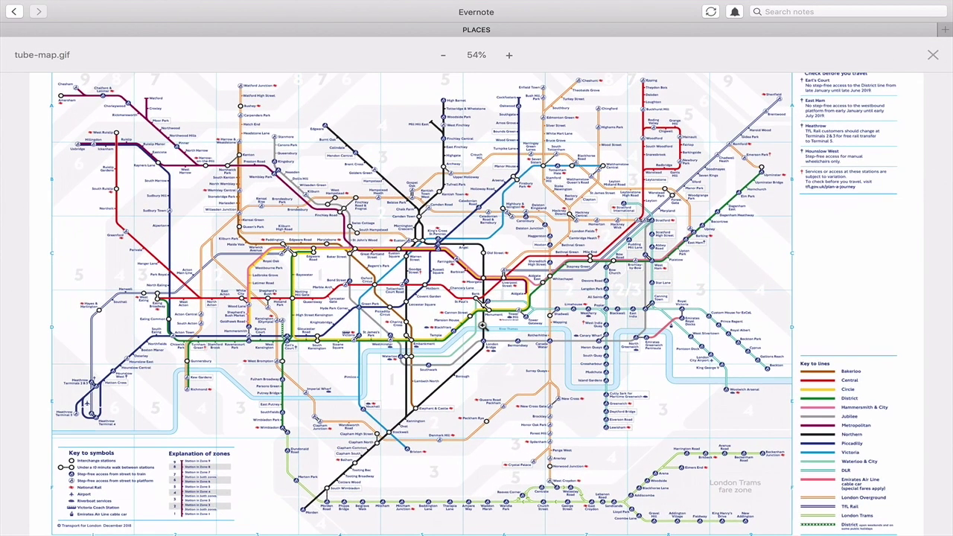
{"action": "scroll", "coordinate": [482, 327], "scroll_direction": "up", "scroll_amount": 5}
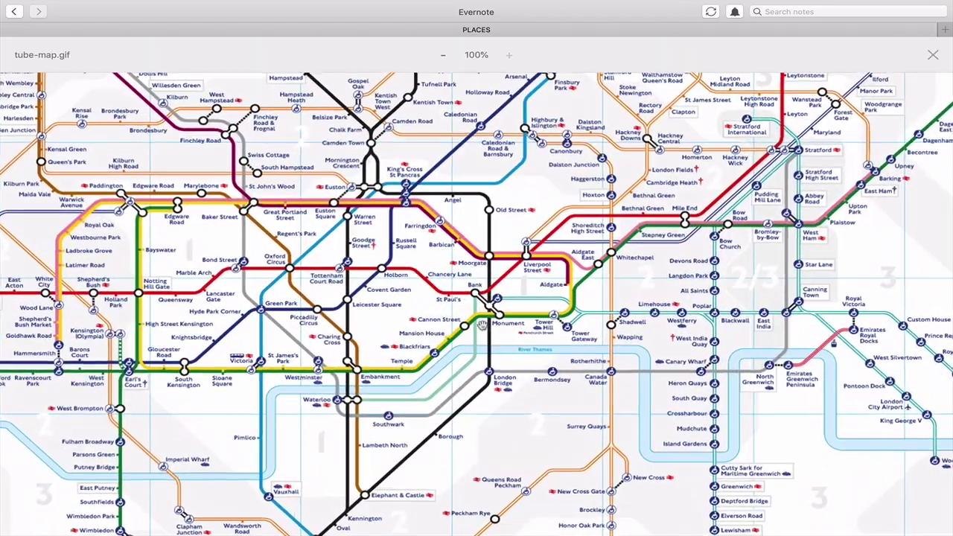
{"action": "scroll", "coordinate": [483, 326], "scroll_direction": "up", "scroll_amount": 3}
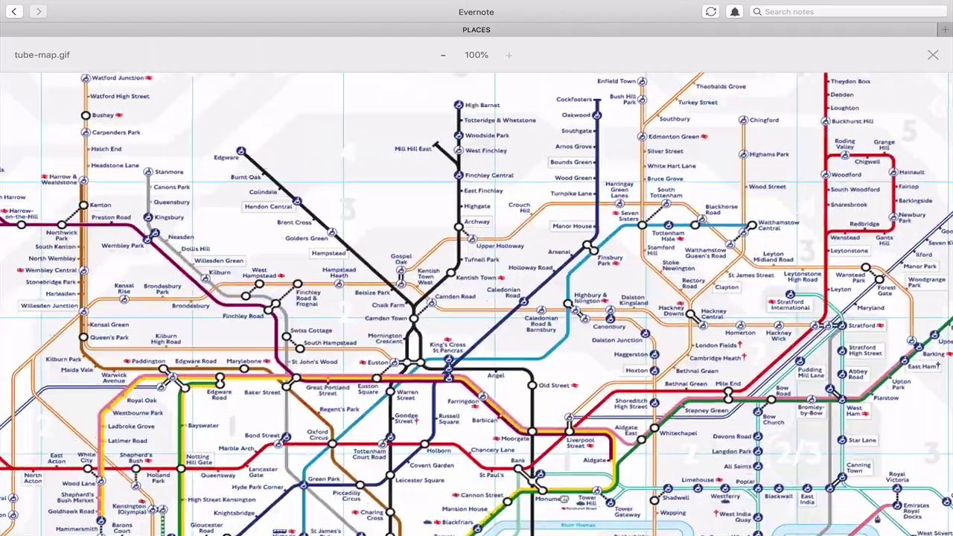
{"action": "scroll", "coordinate": [586, 325], "scroll_direction": "down", "scroll_amount": 3}
{"action": "scroll", "coordinate": [586, 326], "scroll_direction": "right", "scroll_amount": 3}
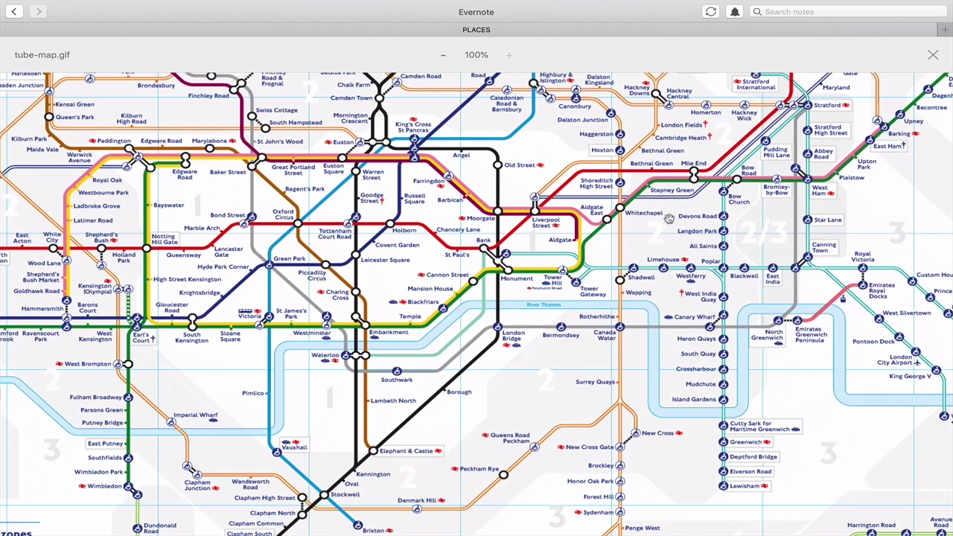
{"action": "left_click", "coordinate": [934, 57]}
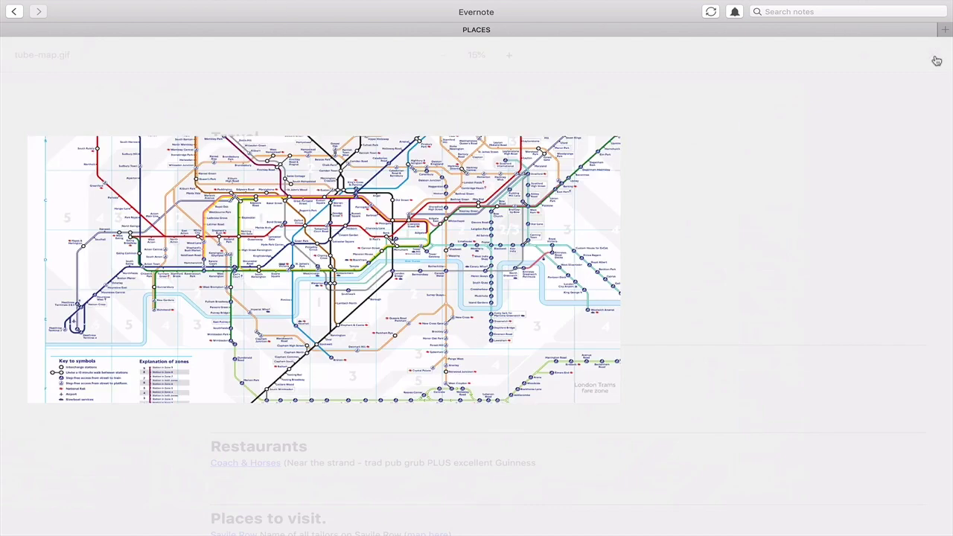
Return to the Hong Kong note and create a new blank note in the PLACES notebook.
{"action": "scroll", "coordinate": [592, 215], "scroll_direction": "down", "scroll_amount": 1}
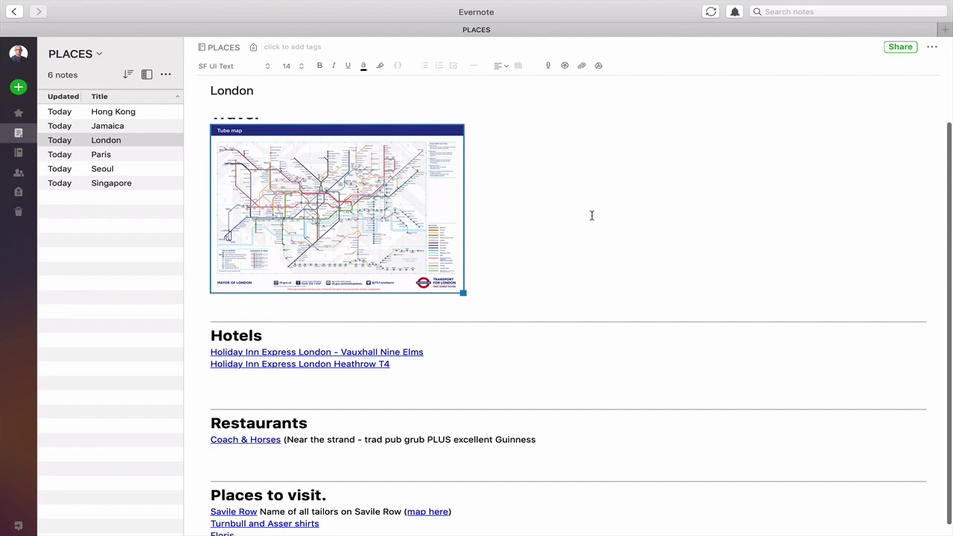
{"action": "left_click", "coordinate": [112, 113]}
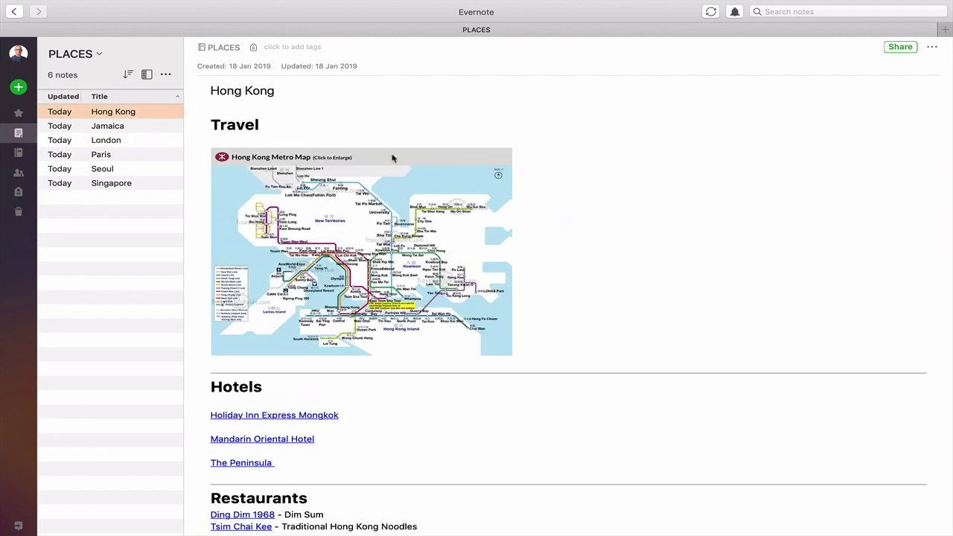
{"action": "left_click", "coordinate": [19, 88]}
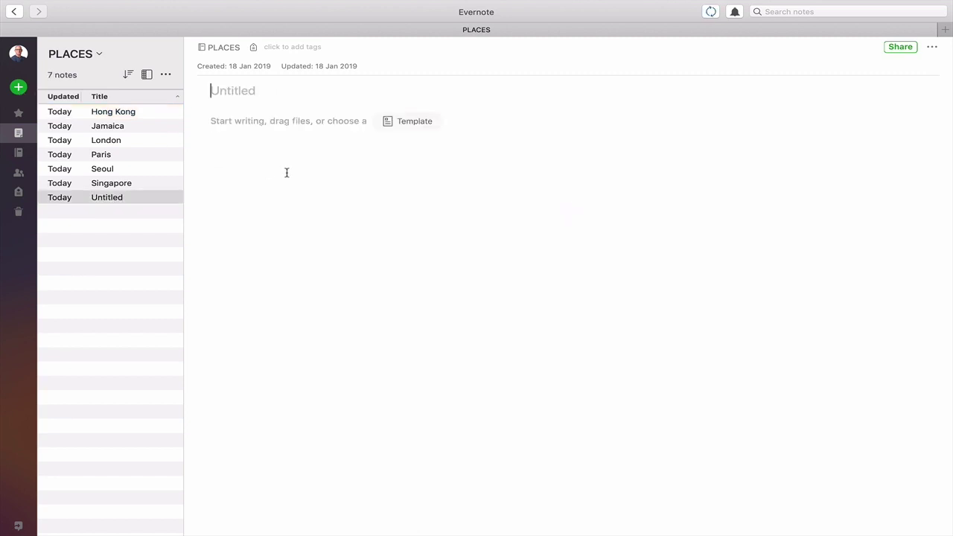
Title the new note Berlin and fill it with the saved Travel template.
{"action": "type", "text": "Berlin"}
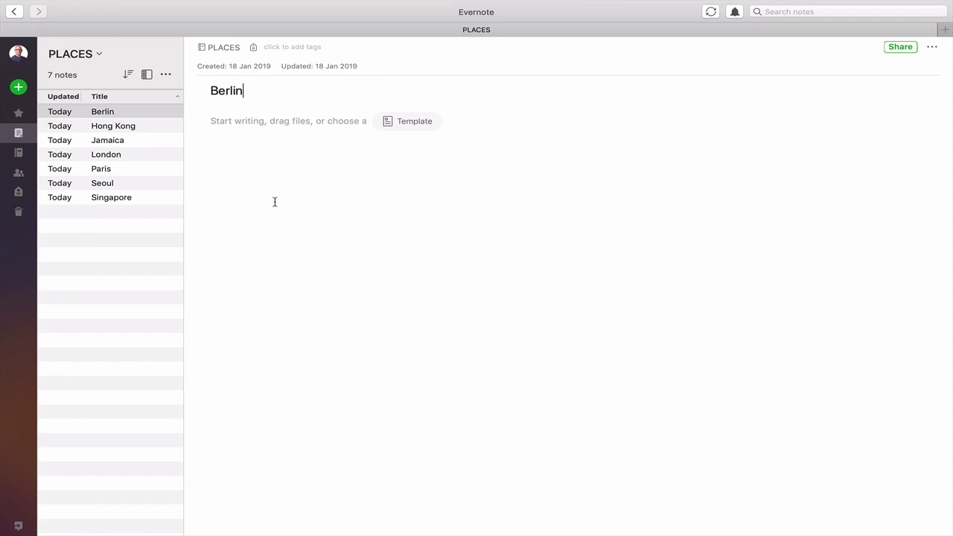
{"action": "left_click", "coordinate": [414, 123]}
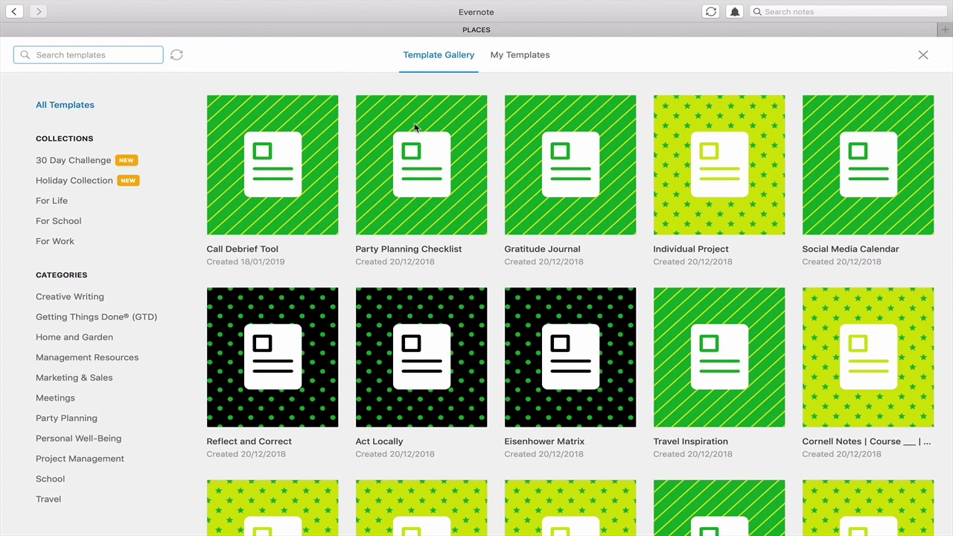
{"action": "left_click", "coordinate": [526, 58]}
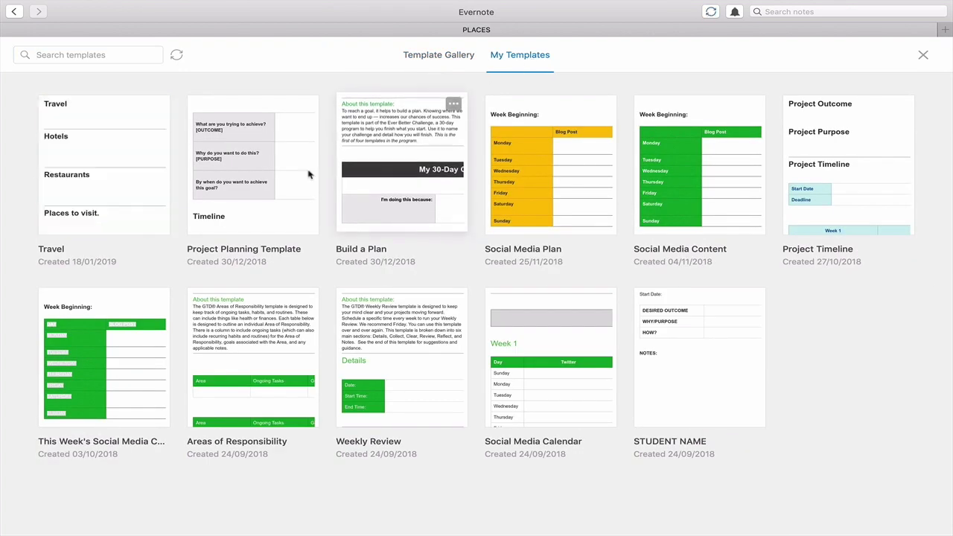
{"action": "left_click", "coordinate": [105, 168]}
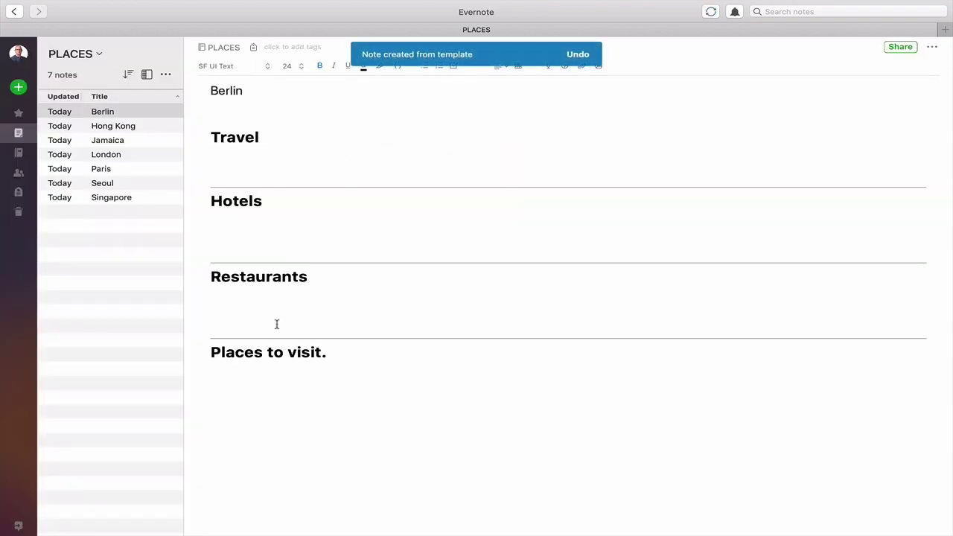
Go through the Berlin note's blank Travel, Hotels and Places to visit sections.
{"action": "left_click", "coordinate": [237, 156]}
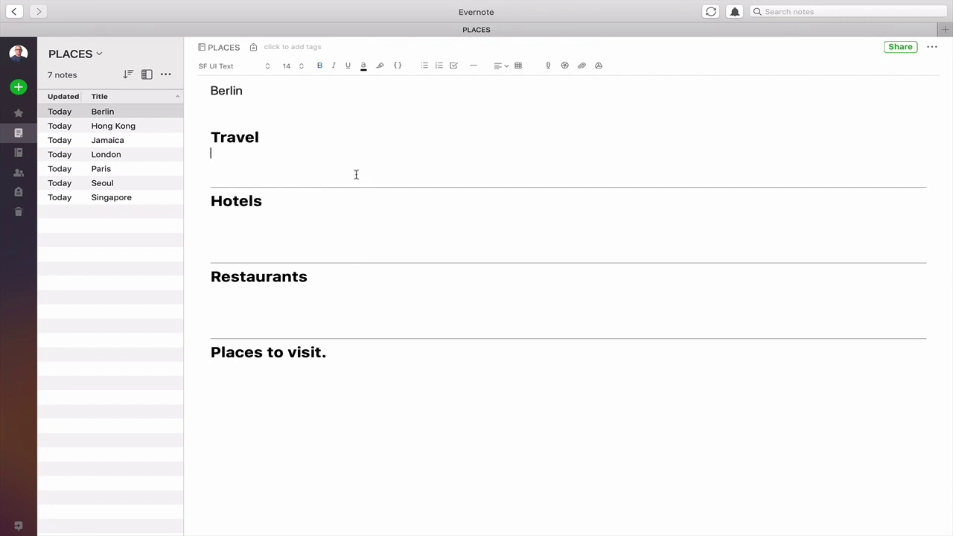
{"action": "left_click", "coordinate": [231, 227]}
{"action": "left_click", "coordinate": [237, 378]}
Open the Hong Kong note and review its metro map, hotels, restaurants and places to visit.
{"action": "left_click", "coordinate": [125, 124]}
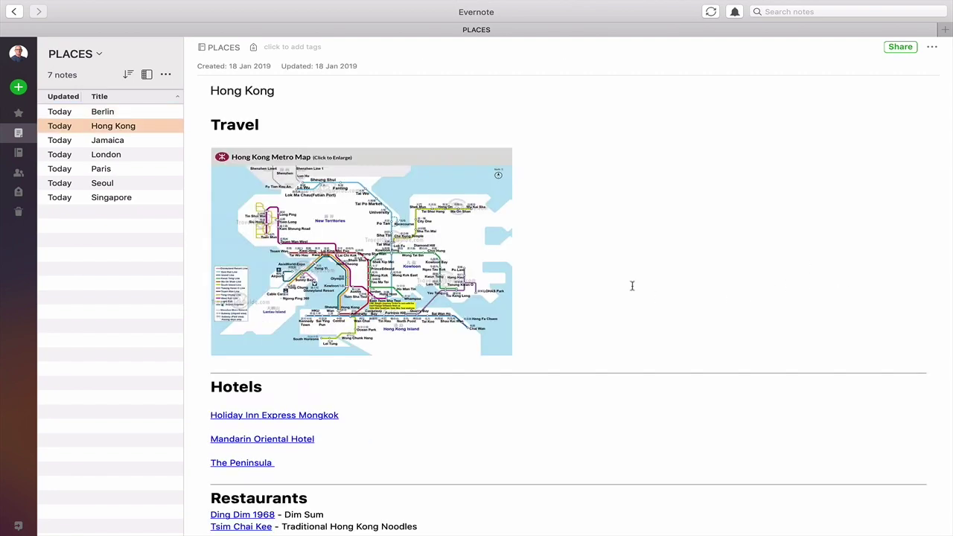
{"action": "scroll", "coordinate": [633, 286], "scroll_direction": "down", "scroll_amount": 2}
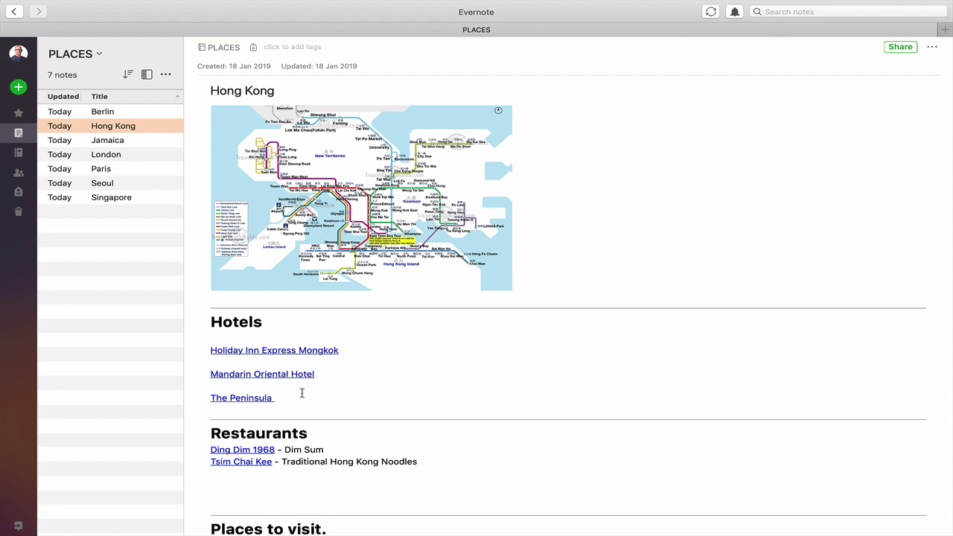
{"action": "scroll", "coordinate": [302, 394], "scroll_direction": "down", "scroll_amount": 3}
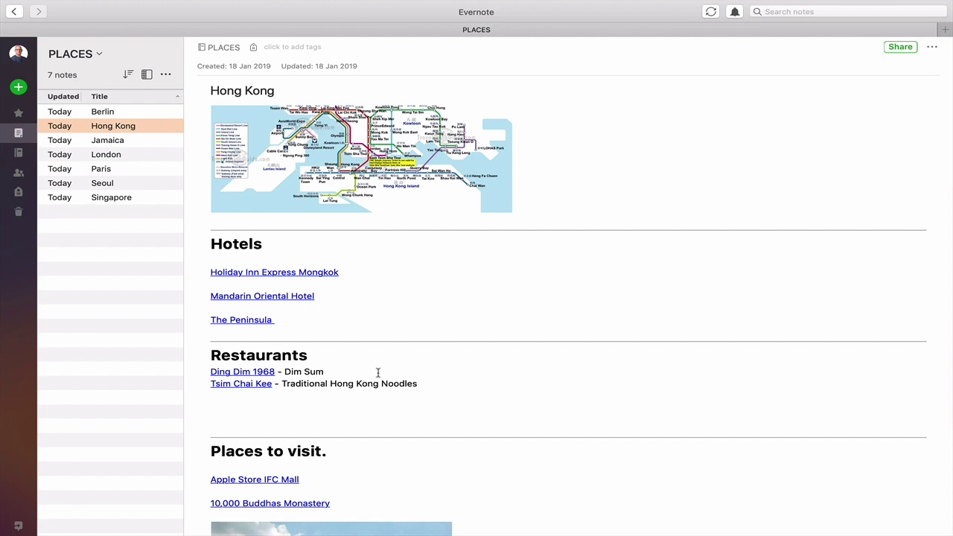
{"action": "scroll", "coordinate": [379, 372], "scroll_direction": "down", "scroll_amount": 5}
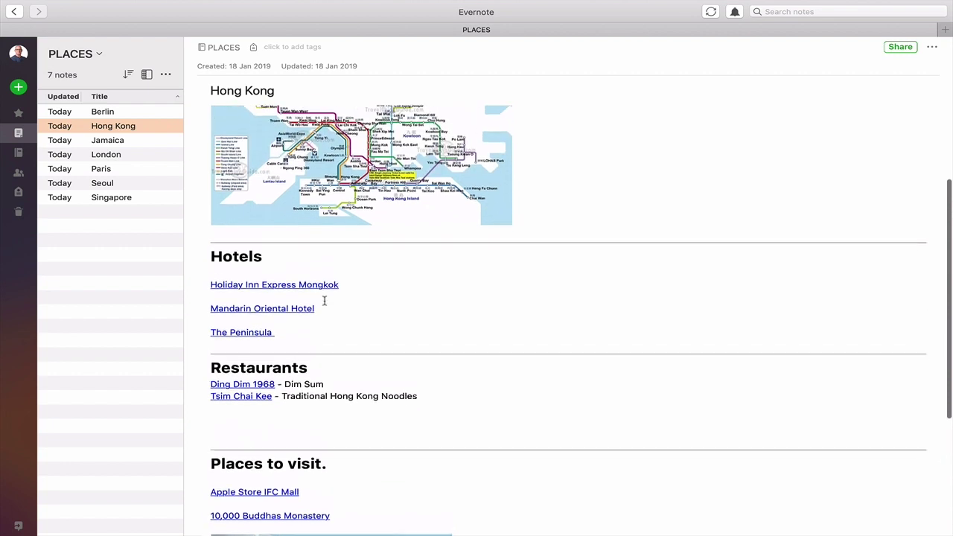
View the London note, then open the Paris note and review its metro map, hotels, restaurants and places to visit.
{"action": "left_click", "coordinate": [107, 154]}
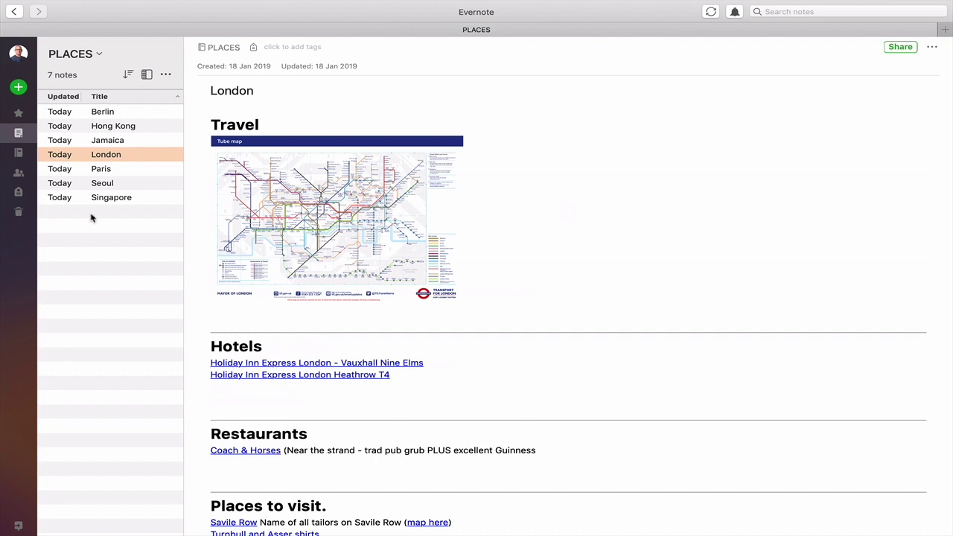
{"action": "left_click", "coordinate": [109, 172]}
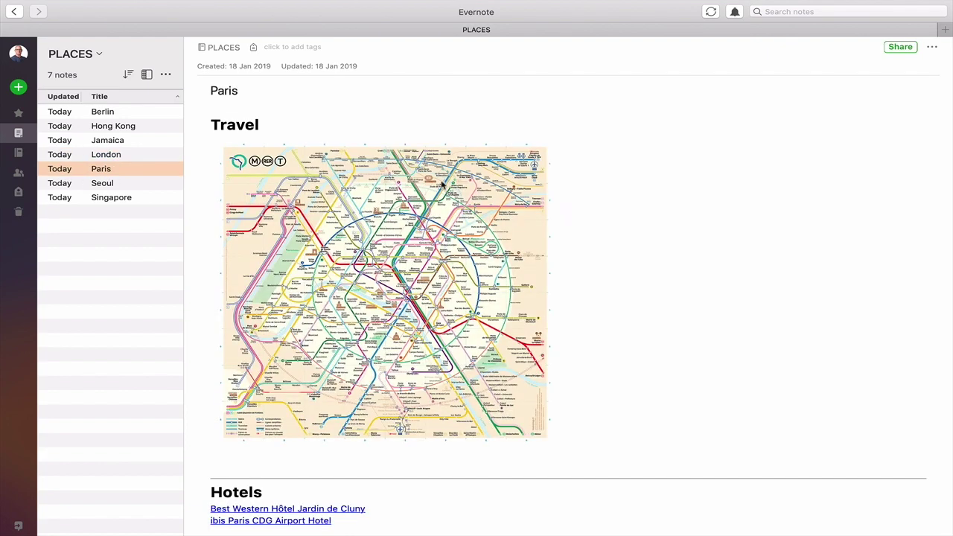
{"action": "scroll", "coordinate": [435, 264], "scroll_direction": "down", "scroll_amount": 5}
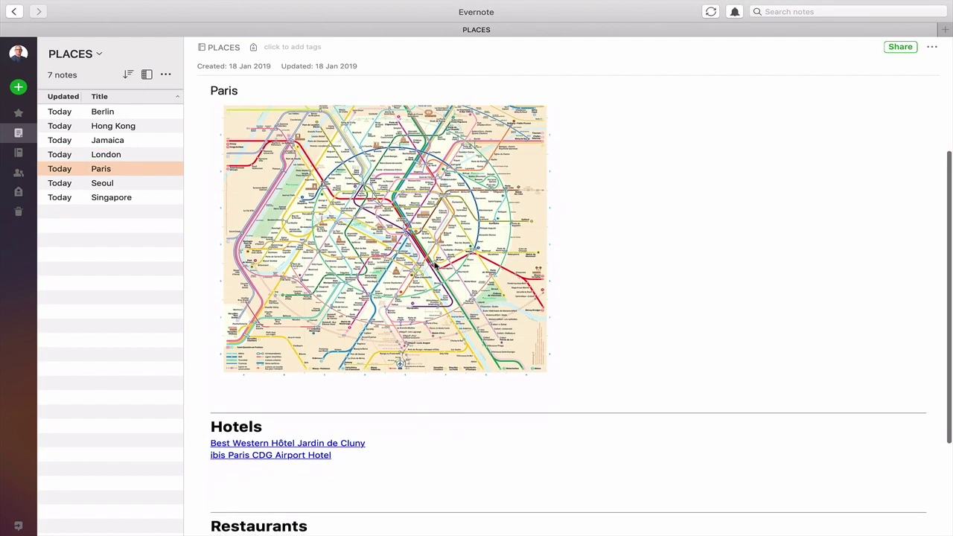
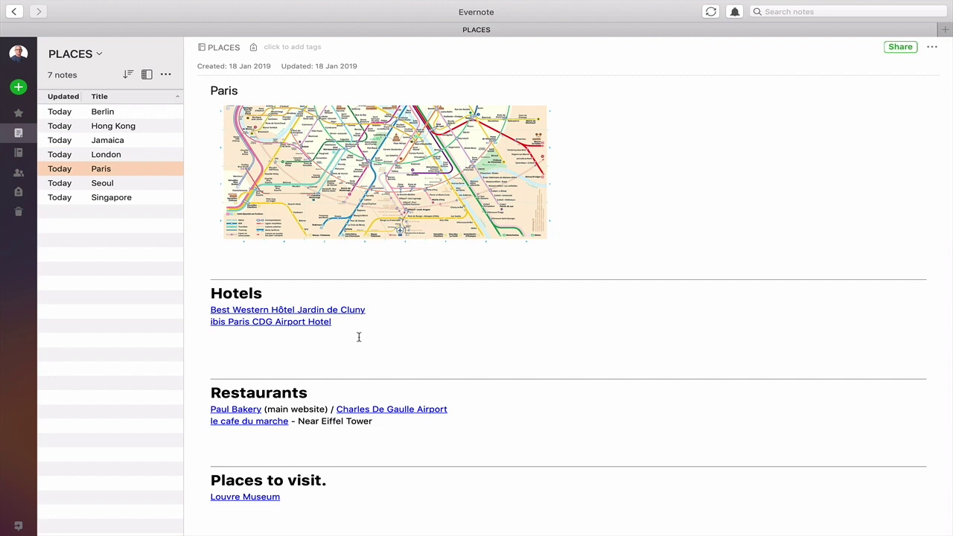
{"action": "scroll", "coordinate": [359, 337], "scroll_direction": "down", "scroll_amount": 1}
{"action": "scroll", "coordinate": [514, 436], "scroll_direction": "down", "scroll_amount": 1}
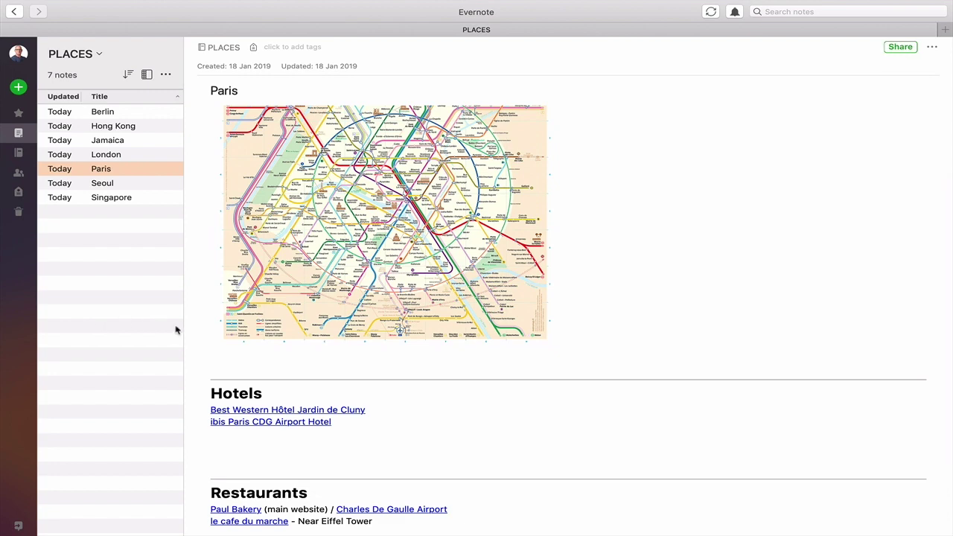
Open the Jamaica note, enlarge its Goldeneye Resort map to 100% to examine it, and close the preview.
{"action": "left_click", "coordinate": [106, 141]}
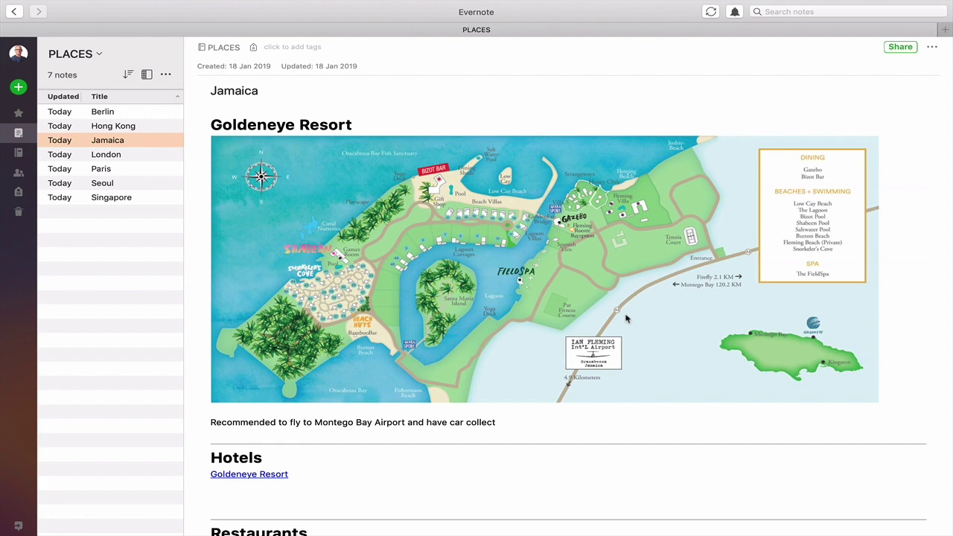
{"action": "left_click", "coordinate": [570, 225]}
{"action": "double_click", "coordinate": [609, 251]}
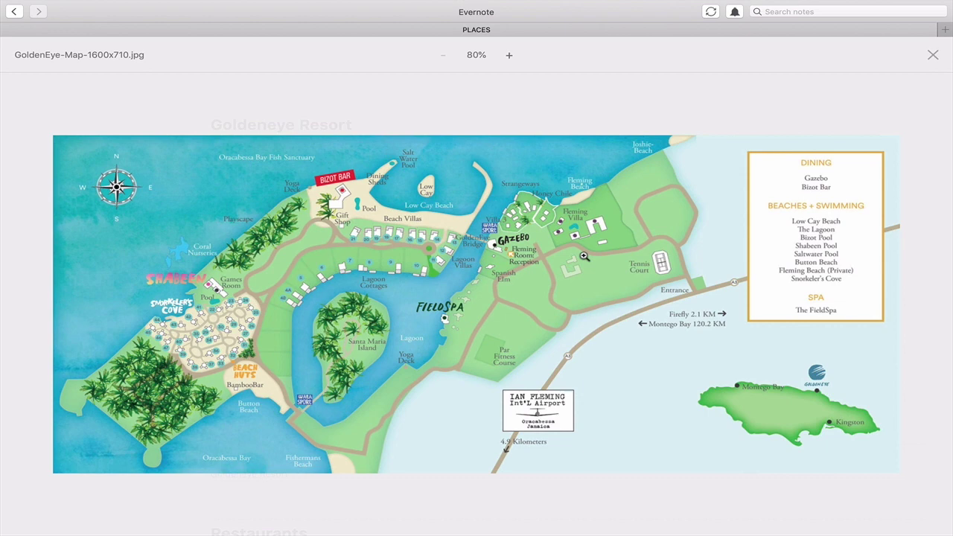
{"action": "left_click", "coordinate": [614, 288]}
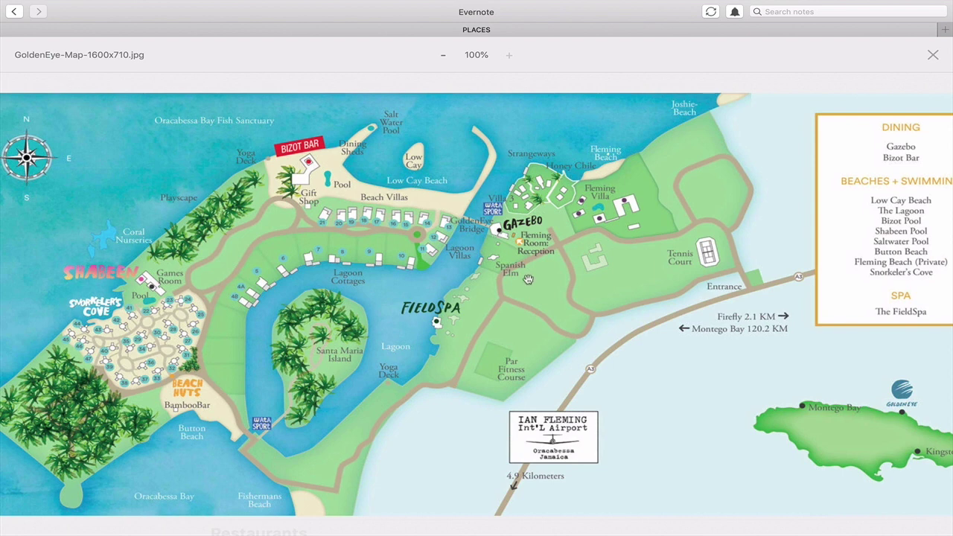
{"action": "left_click", "coordinate": [933, 56]}
Review the Jamaica note's travel advice, Hotels, Restaurants and Places to visit sections below the resort map.
{"action": "scroll", "coordinate": [422, 377], "scroll_direction": "down", "scroll_amount": 2}
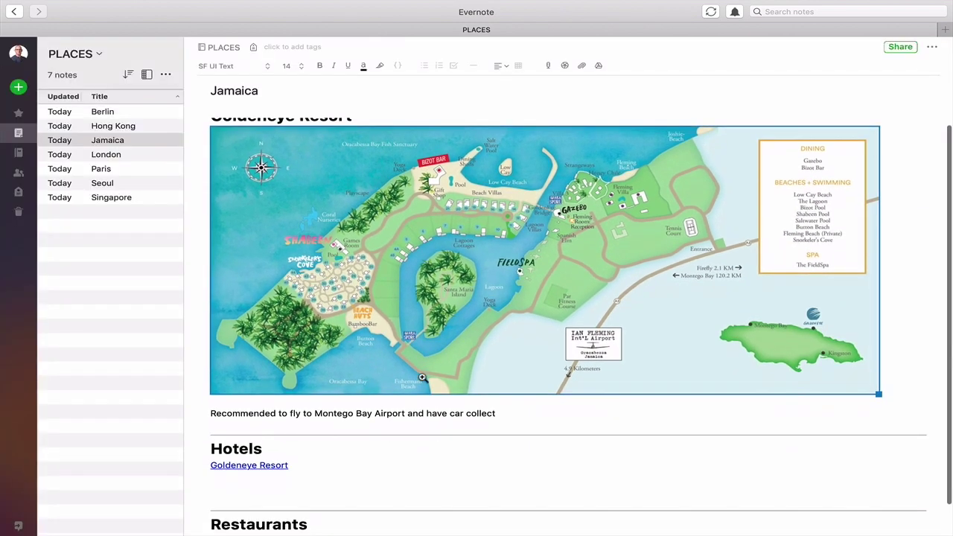
{"action": "scroll", "coordinate": [421, 377], "scroll_direction": "down", "scroll_amount": 5}
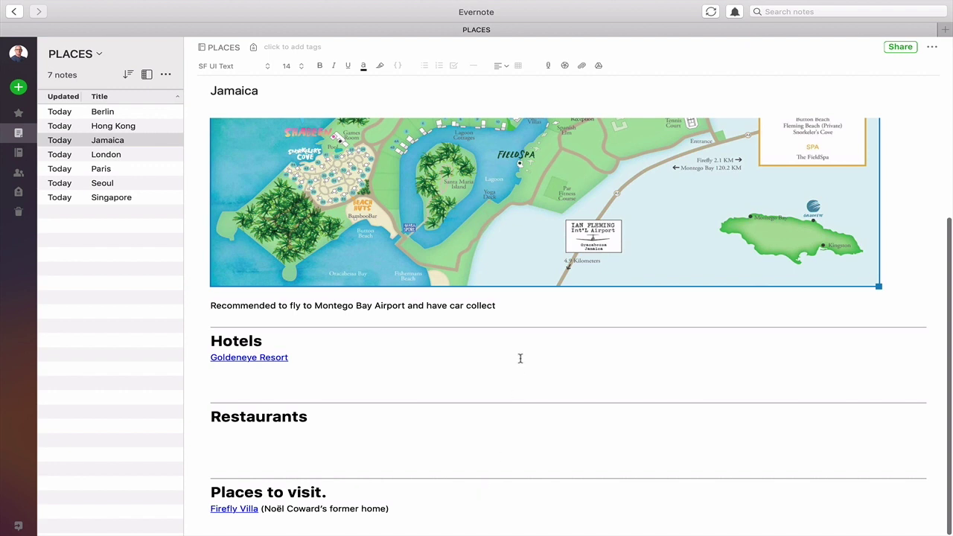
{"action": "scroll", "coordinate": [520, 358], "scroll_direction": "up", "scroll_amount": 6}
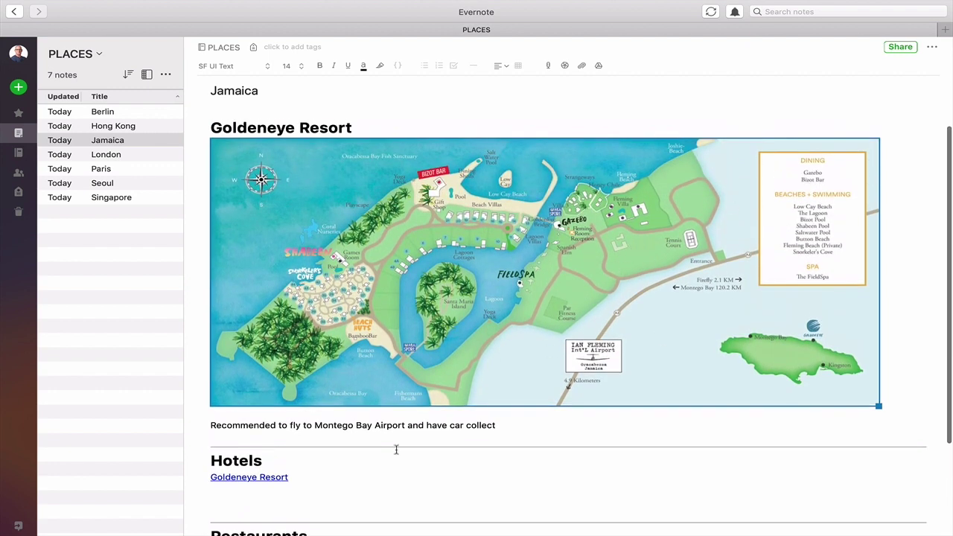
{"action": "scroll", "coordinate": [487, 499], "scroll_direction": "down", "scroll_amount": 1}
{"action": "scroll", "coordinate": [487, 499], "scroll_direction": "up", "scroll_amount": 1}
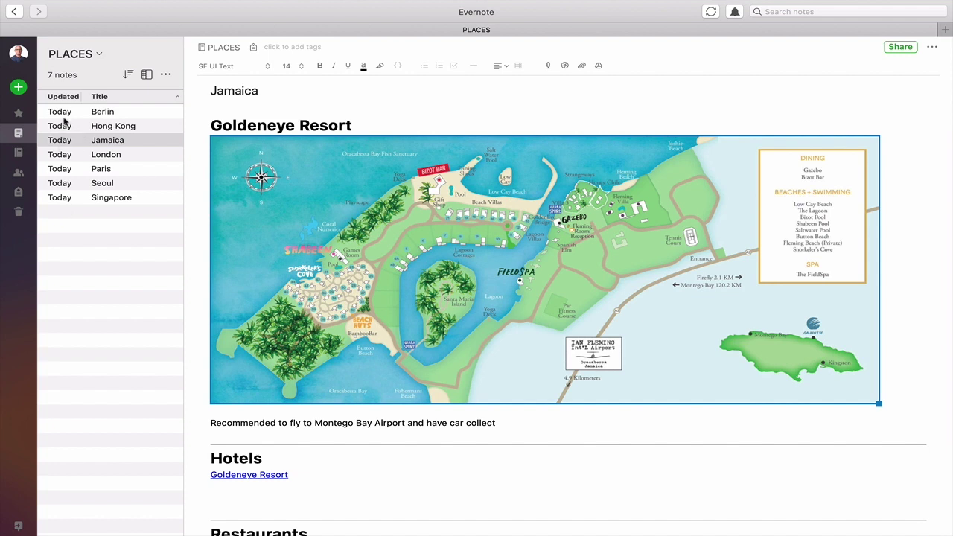
Highlight all the notes in the PLACES list, clear the multiple selection and open the Berlin note.
{"action": "left_click_drag", "start_coordinate": [74, 229], "coordinate": [80, 119]}
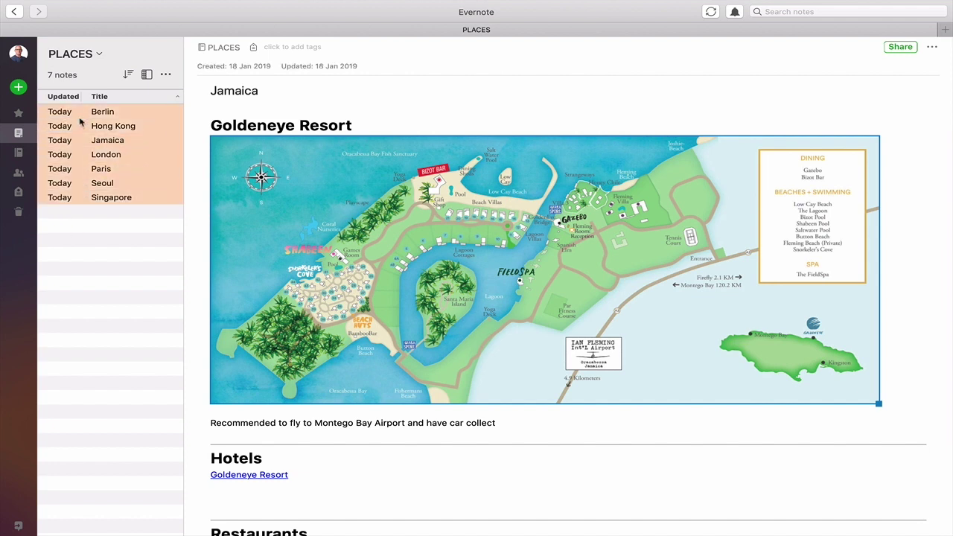
{"action": "left_click", "coordinate": [127, 273]}
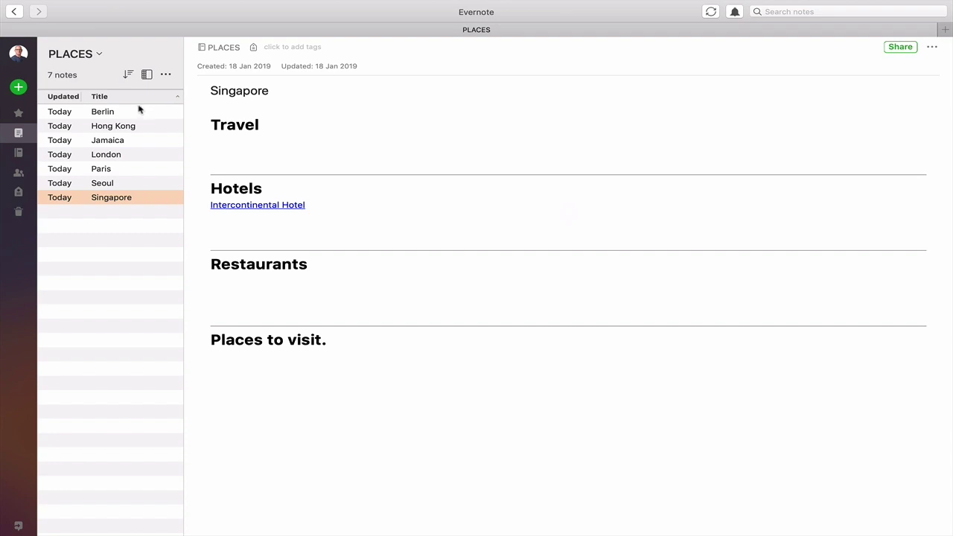
{"action": "left_click", "coordinate": [139, 111]}
Toggle the PLACES list's title sorting between directions, finishing in reverse alphabetical order.
{"action": "left_click", "coordinate": [143, 98]}
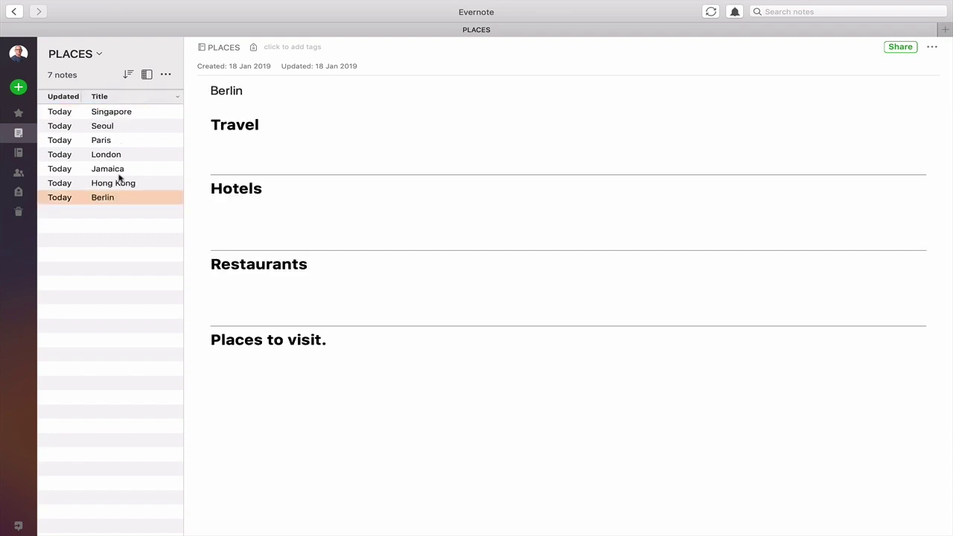
{"action": "left_click", "coordinate": [130, 96]}
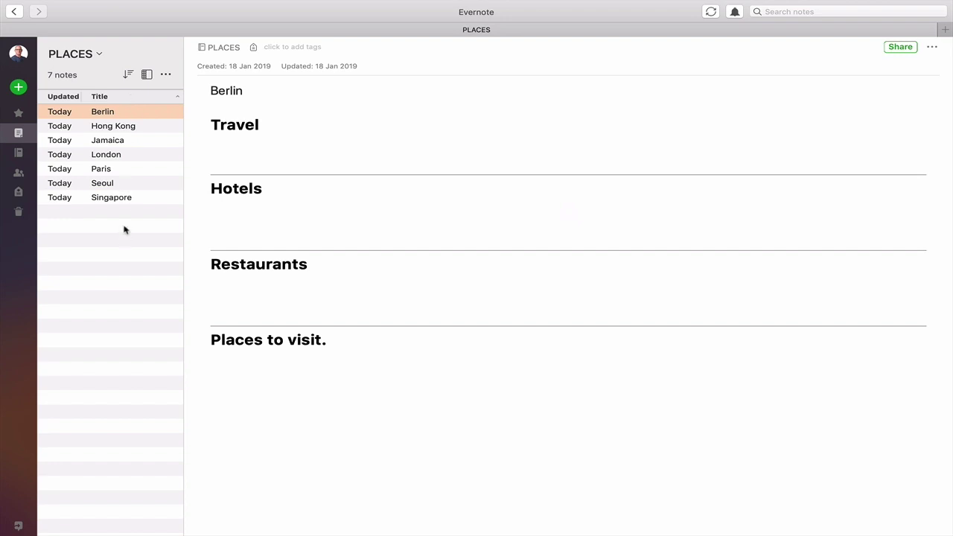
{"action": "left_click", "coordinate": [117, 98]}
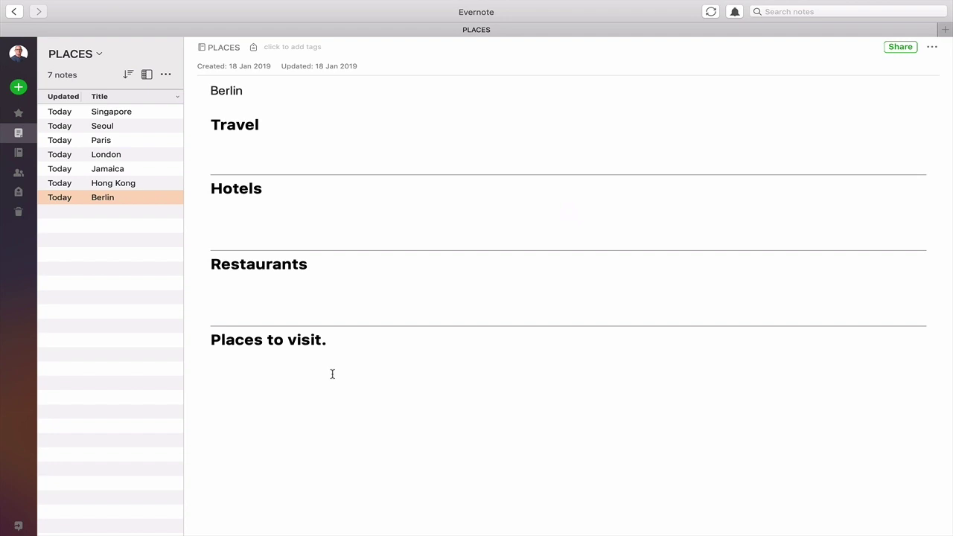
Show the list of all notebooks and stacks.
{"action": "mouse_move", "coordinate": [21, 154]}
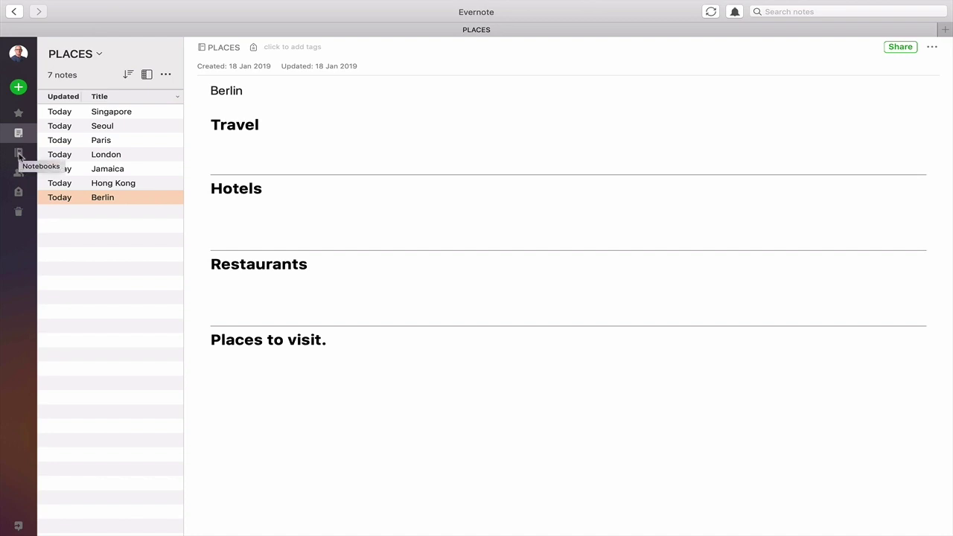
{"action": "left_click", "coordinate": [19, 153]}
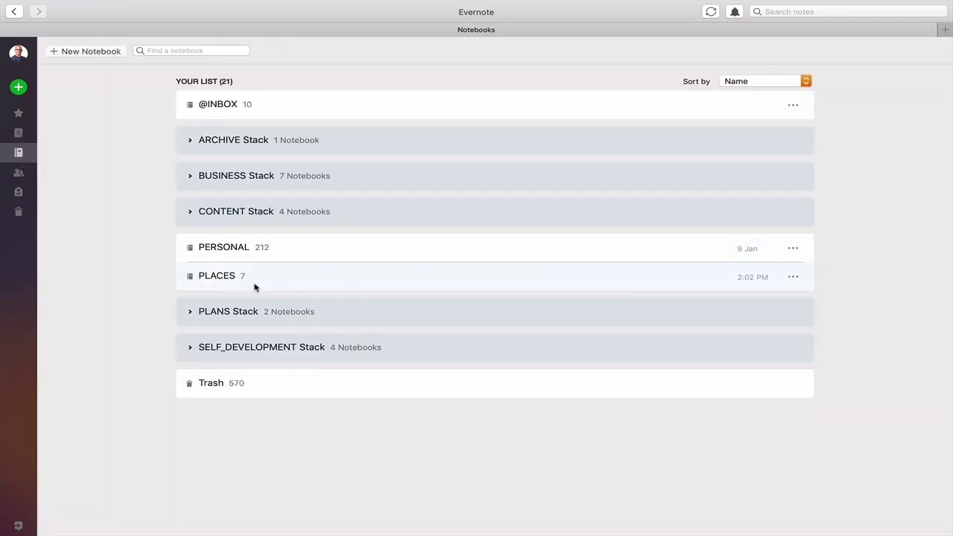